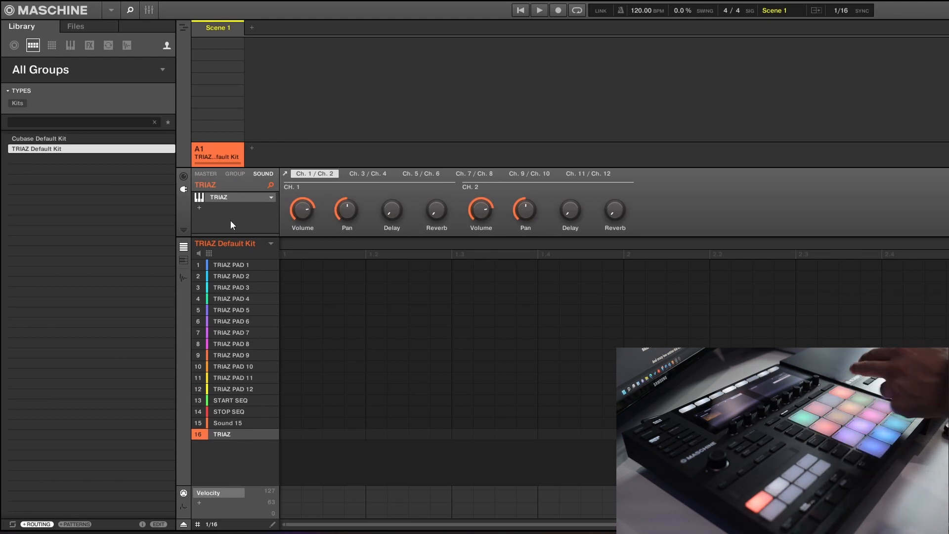
Step: Open the TRIAZ plug-in window from sound 16 and reposition it over the workspace so its full interface is accessible
left_click(225, 197)
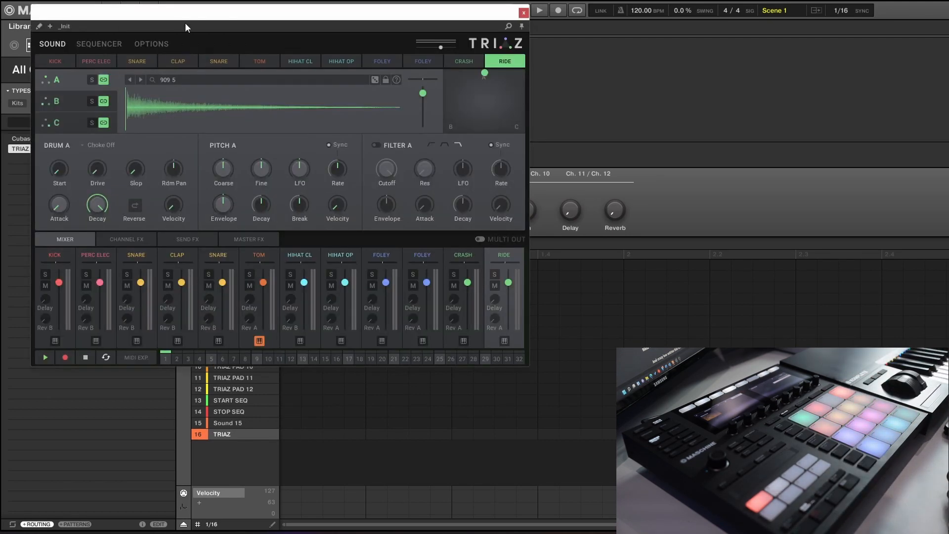
left_click_drag(179, 14, 224, 74)
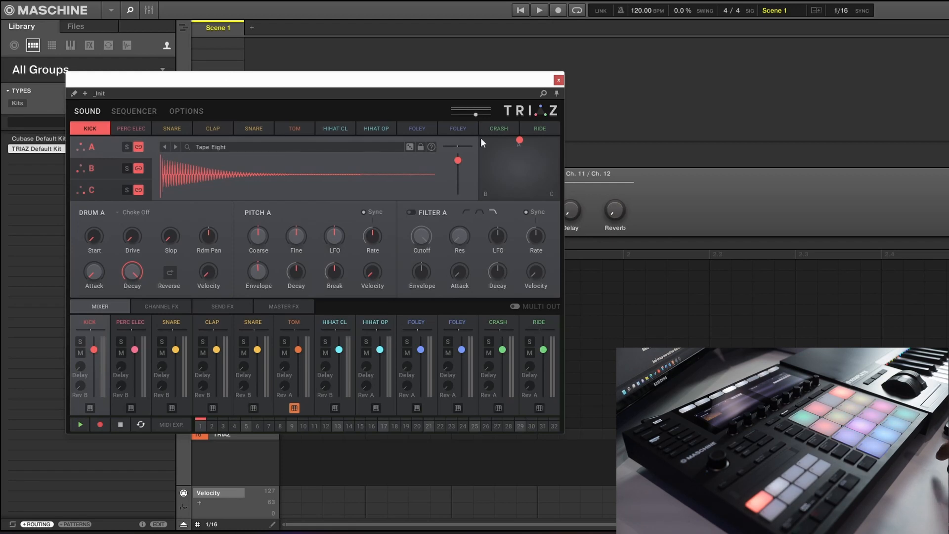
left_click_drag(368, 85, 593, 50)
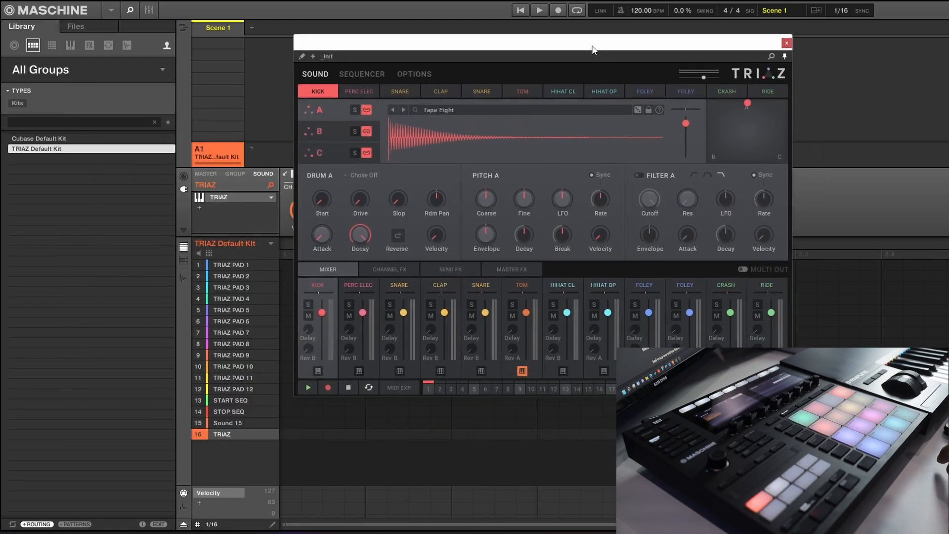
left_click_drag(409, 42, 419, 0)
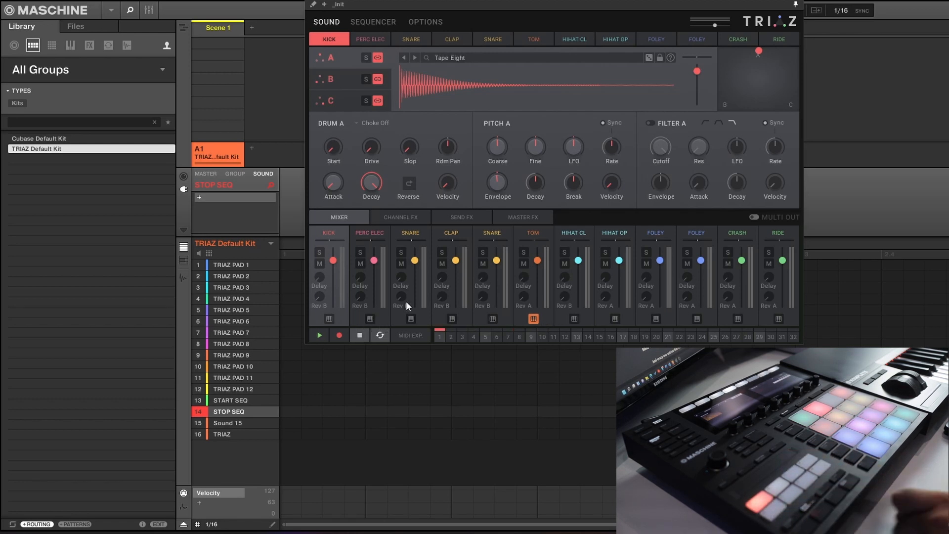
left_click_drag(379, 3, 191, 66)
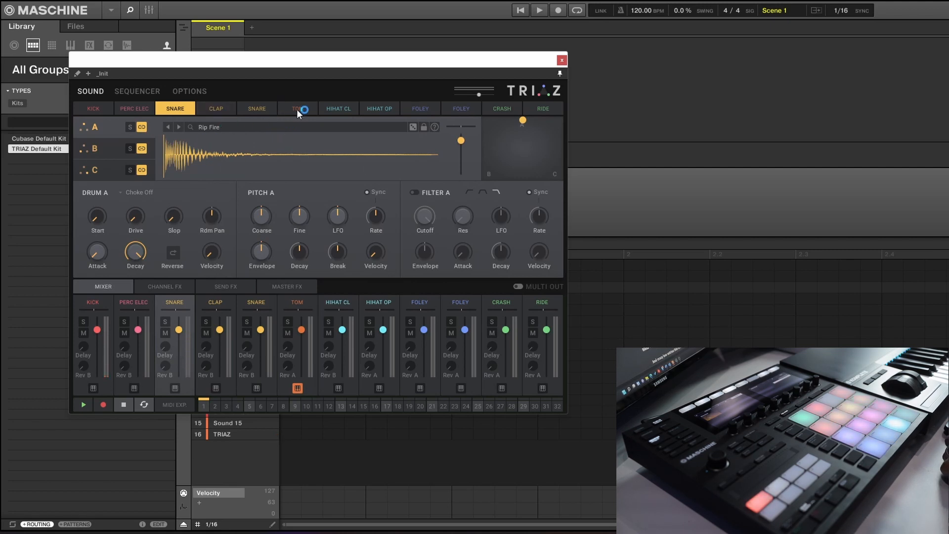
Step: Review the TRIAZ note mapping options and the sound page, and bring up its step sequencer
left_click(179, 92)
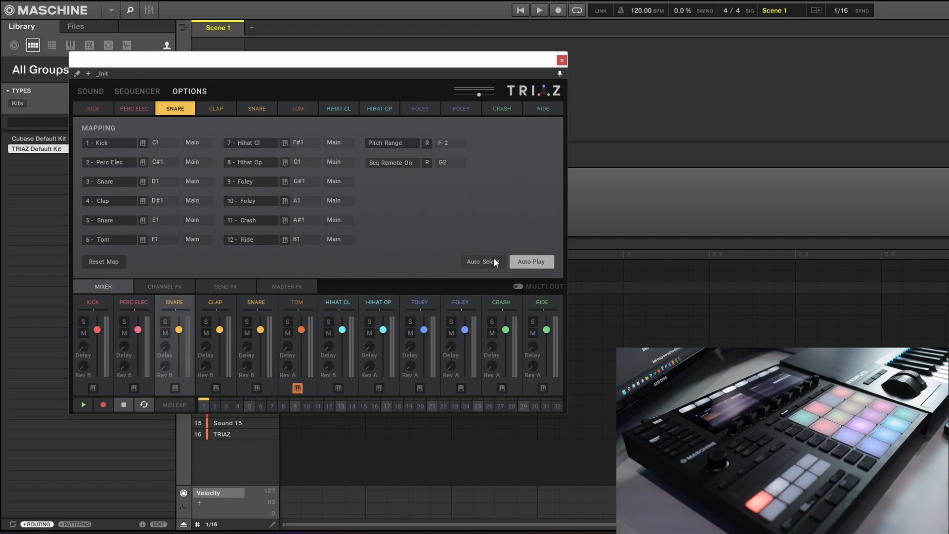
left_click(95, 92)
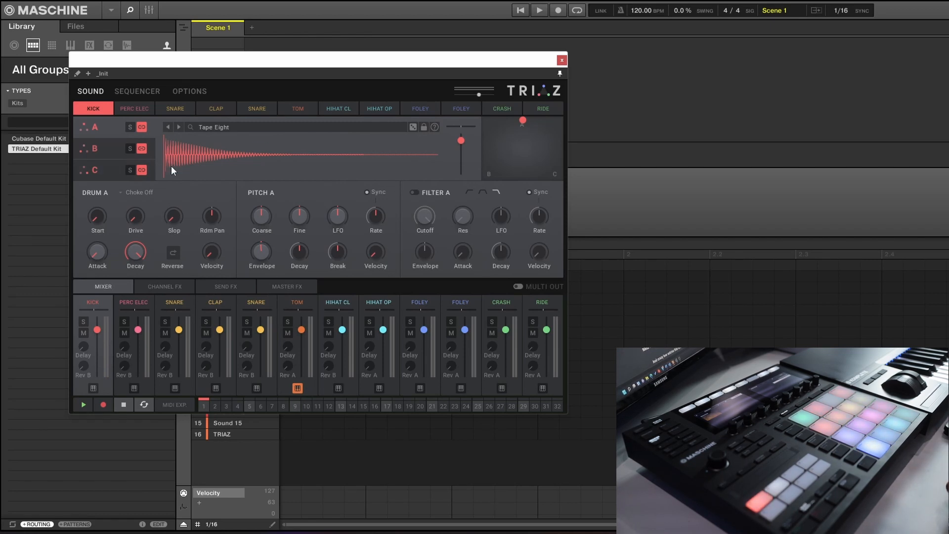
left_click(132, 92)
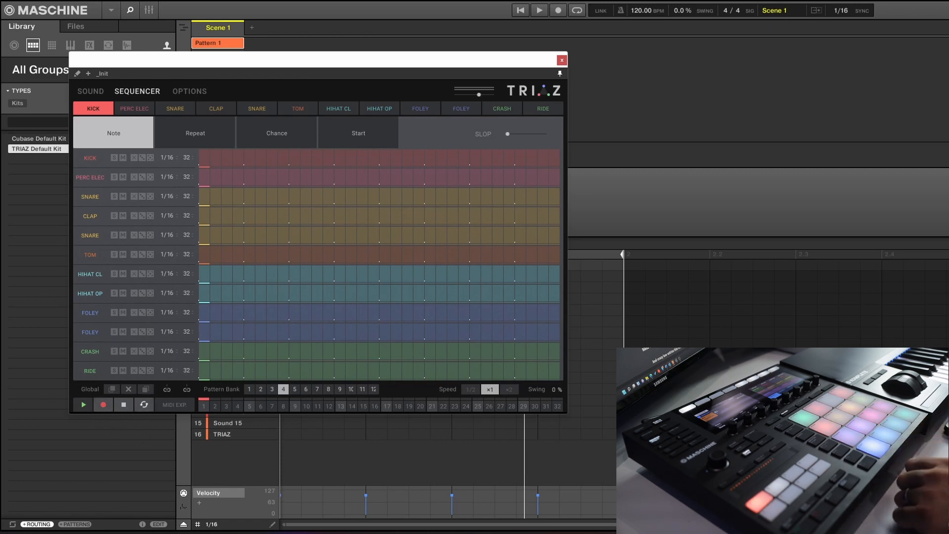
key("space")
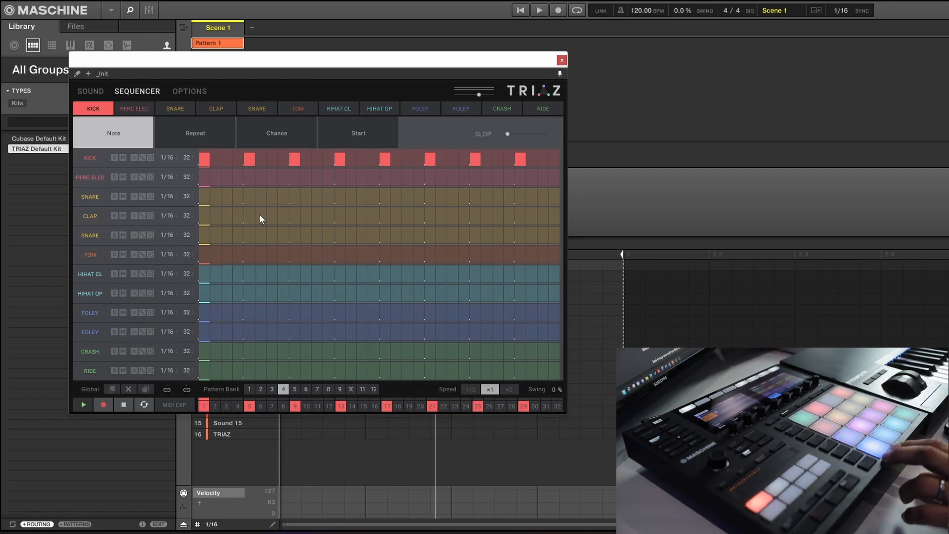
Step: Close the plug-in window and examine the MIDI output destination, channel and transpose settings of the first TRIAZ pads
left_click(561, 60)
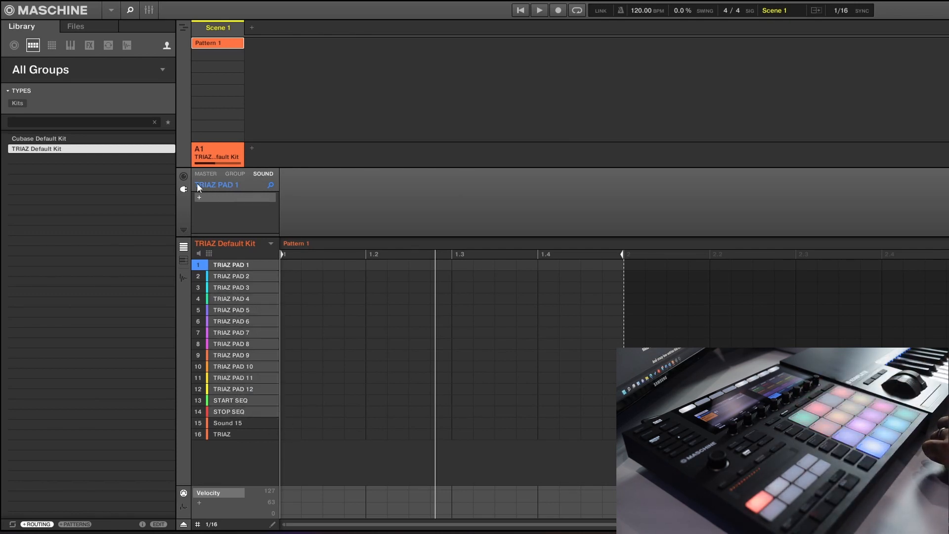
left_click(184, 177)
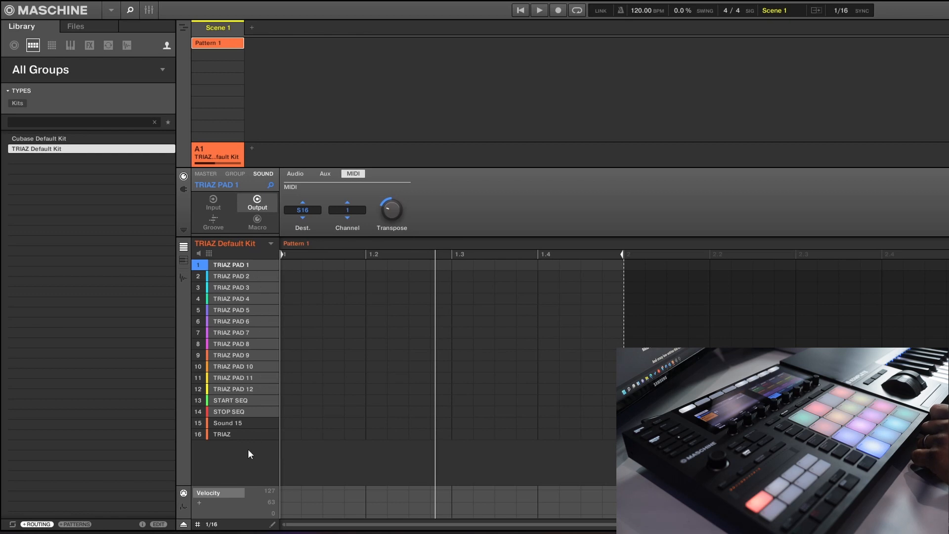
left_click(240, 437)
left_click(234, 265)
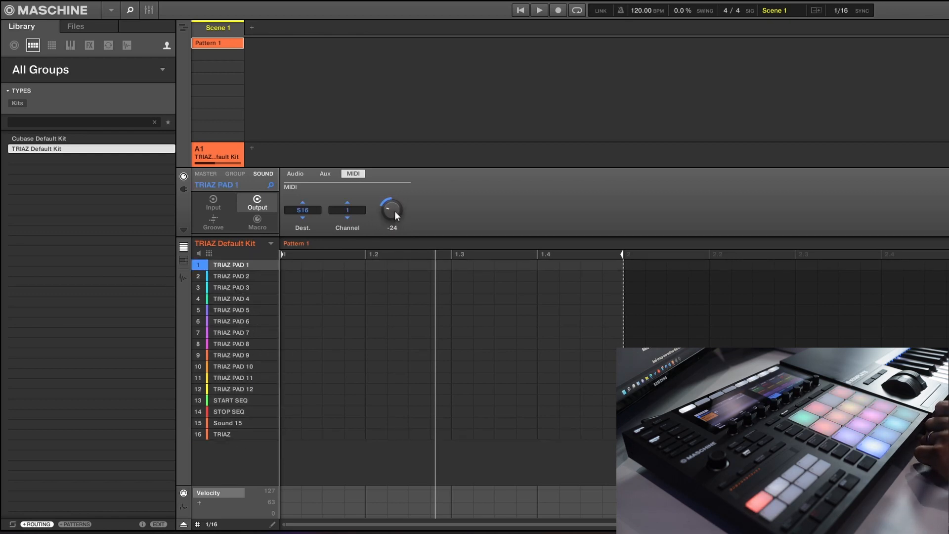
left_click(224, 278)
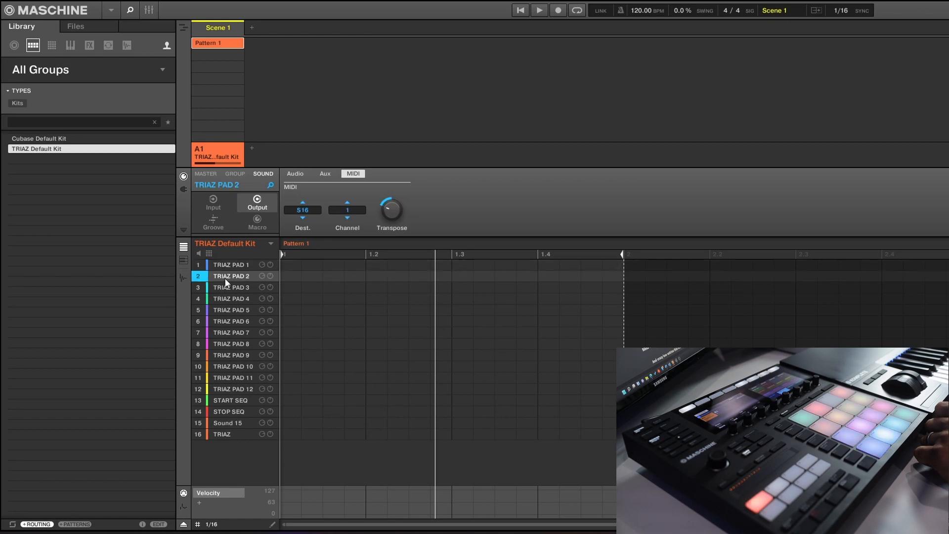
left_click(226, 290)
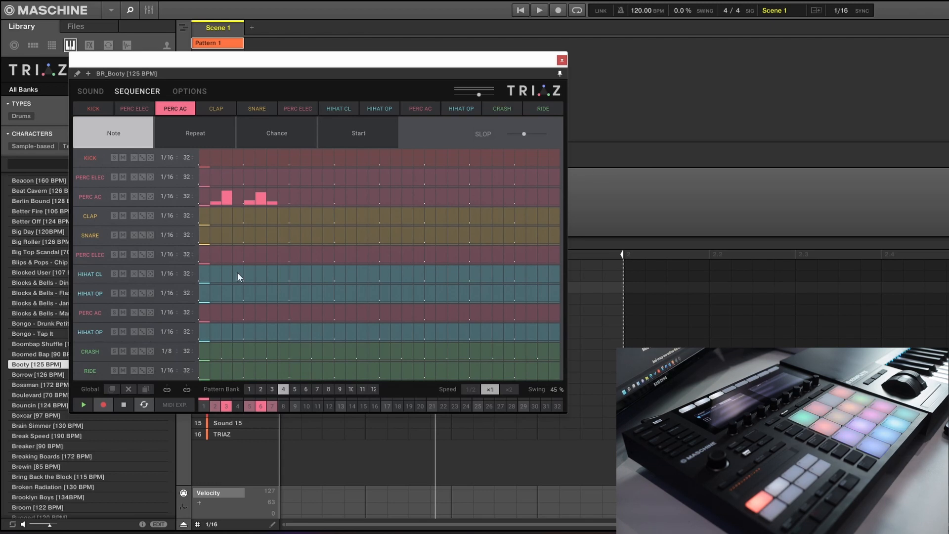
Step: Program full-velocity kick notes on every fourth step of the 32-step pattern, from step 1 to step 29
left_click(91, 160)
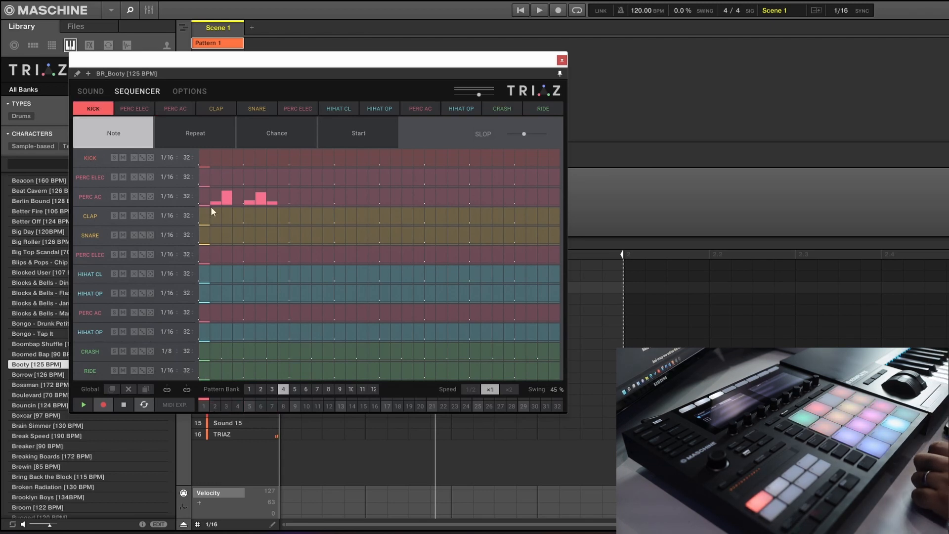
left_click(205, 407)
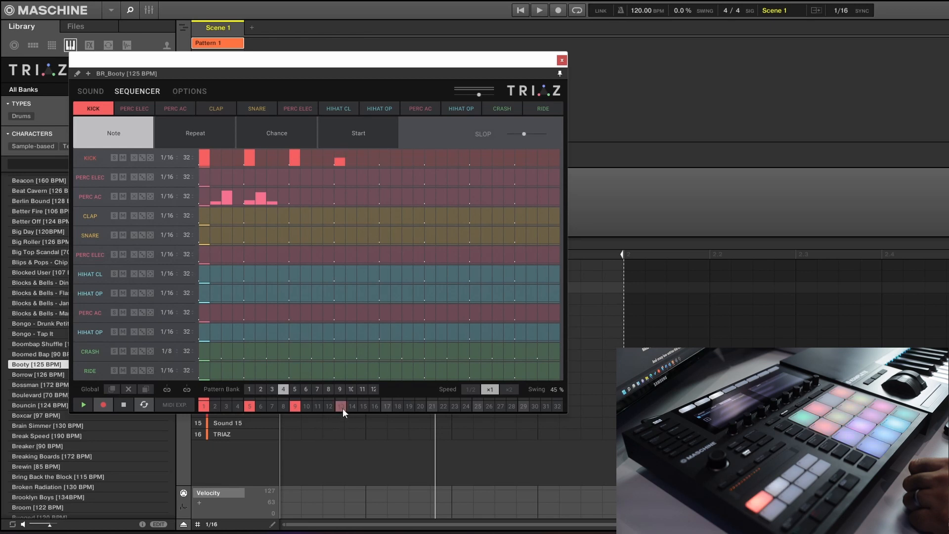
left_click(387, 406)
left_click(432, 406)
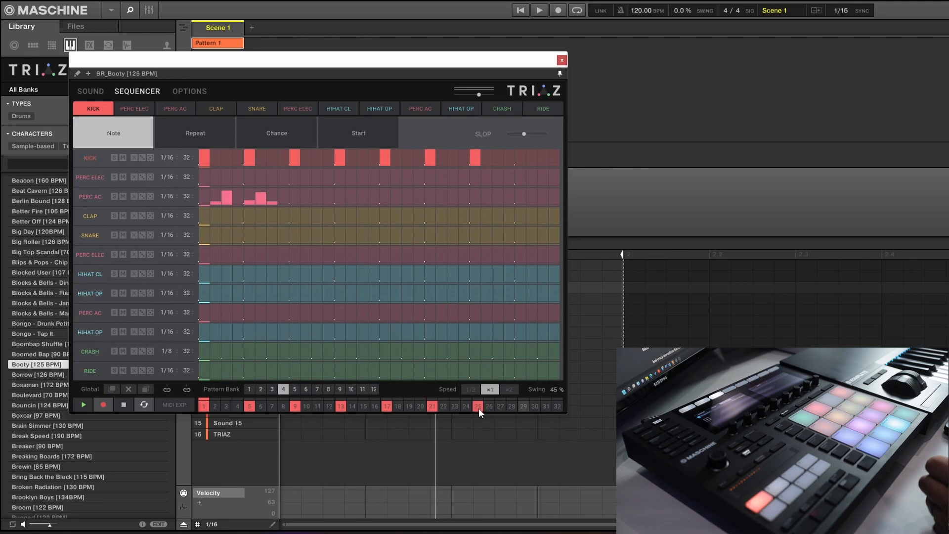
left_click(524, 407)
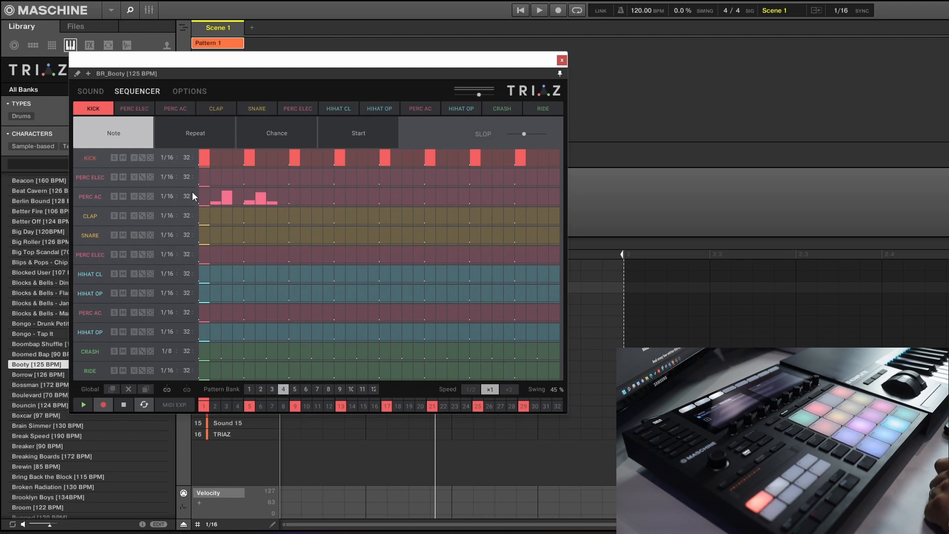
Step: Shorten the upper Perc Ac row to 7 steps and add a clap on step 5 in a row 8 steps long
left_click_drag(186, 195, 191, 236)
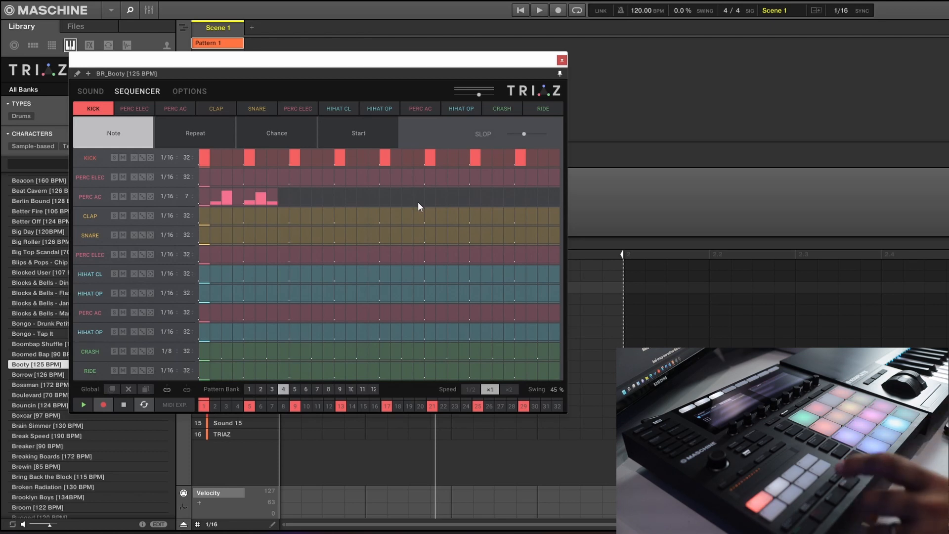
key("space")
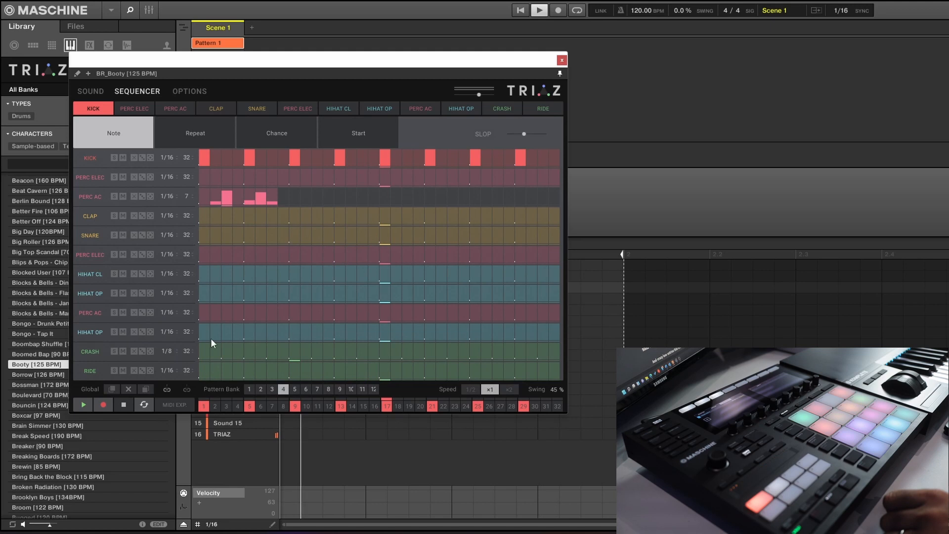
left_click(245, 214)
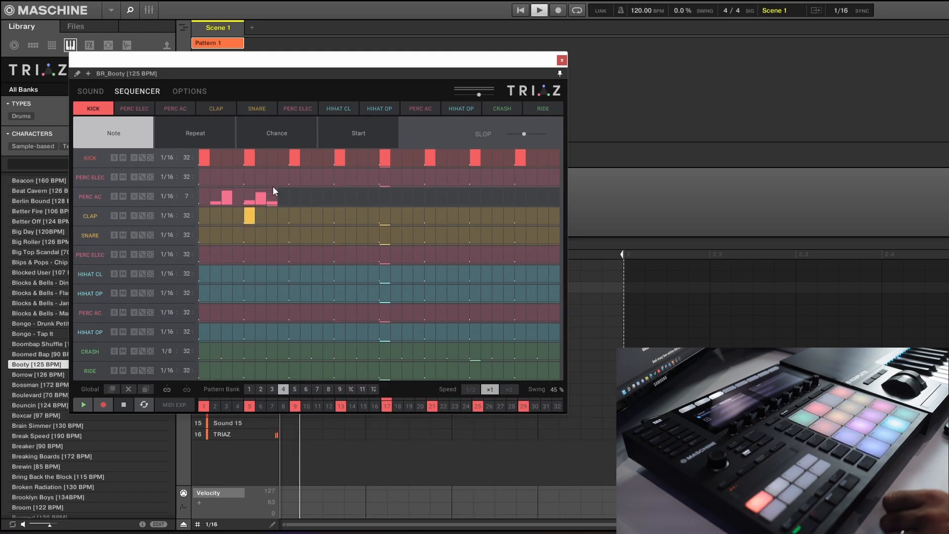
left_click_drag(185, 216, 185, 254)
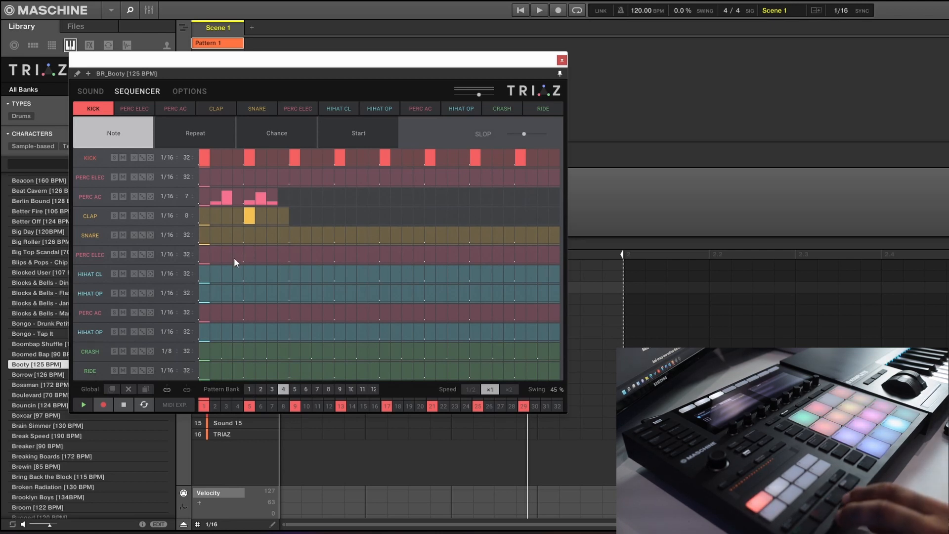
Step: Randomize the notes of the lower Perc Elec row, shorten the row to 17 steps and audition the pattern
left_click(319, 253)
left_click(341, 253)
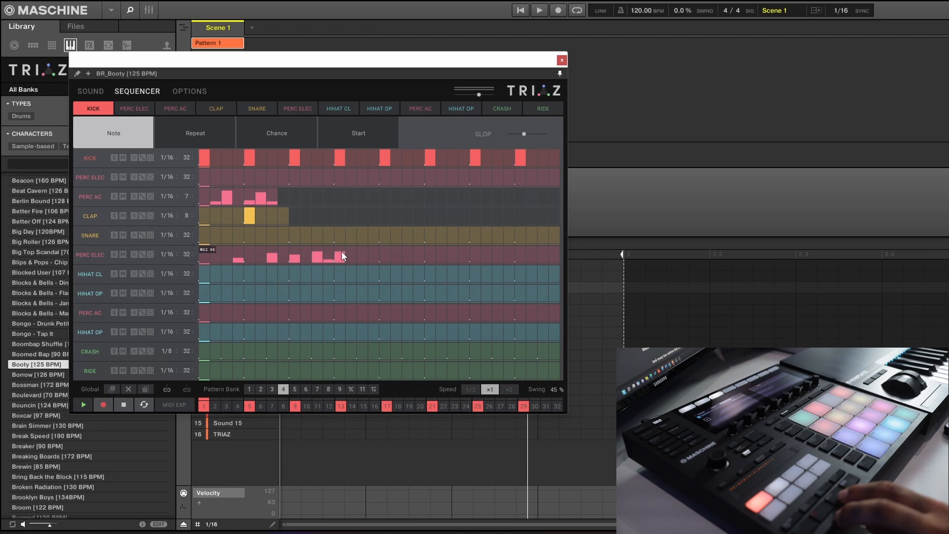
left_click(144, 253)
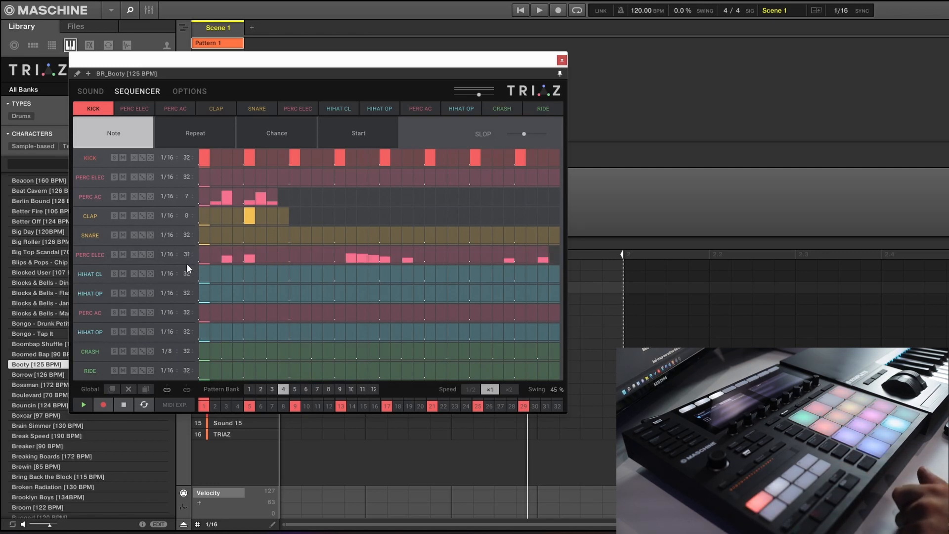
left_click_drag(187, 265, 189, 276)
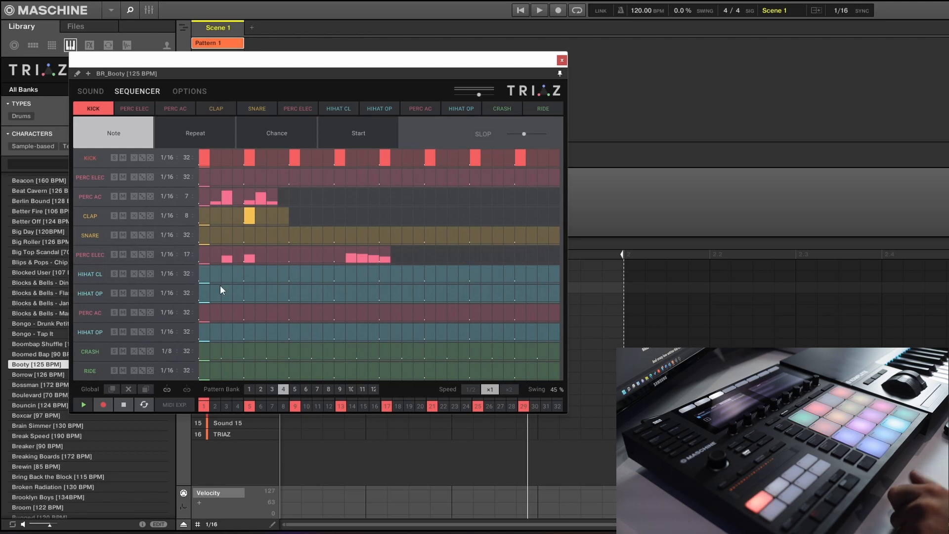
key("space")
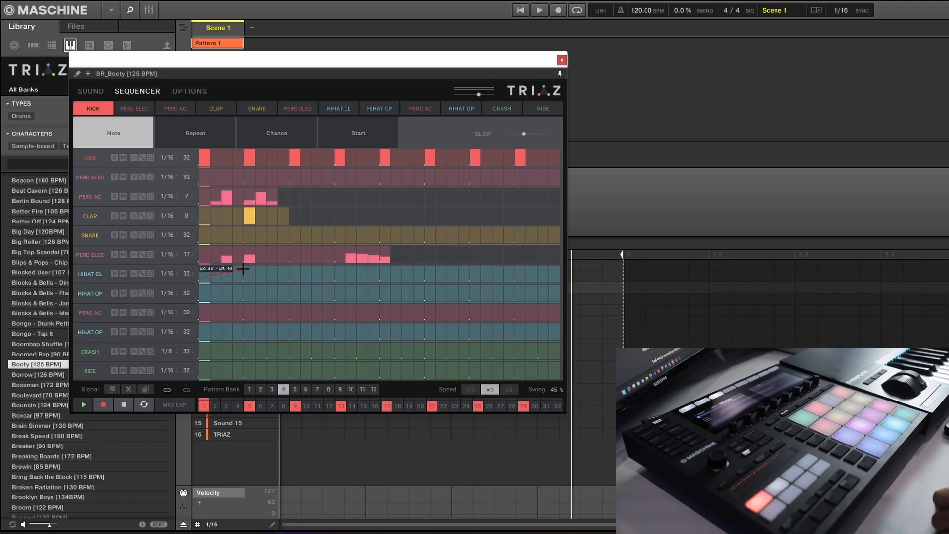
Step: Set the closed hi-hat row, with rising velocities on its first steps, to a length of 4 steps and play the pattern
left_click_drag(186, 277, 184, 324)
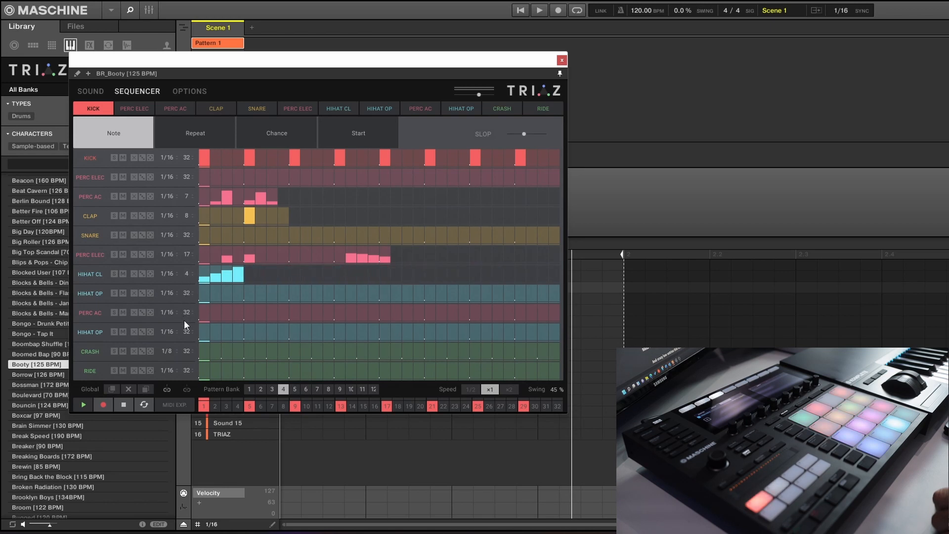
key("space")
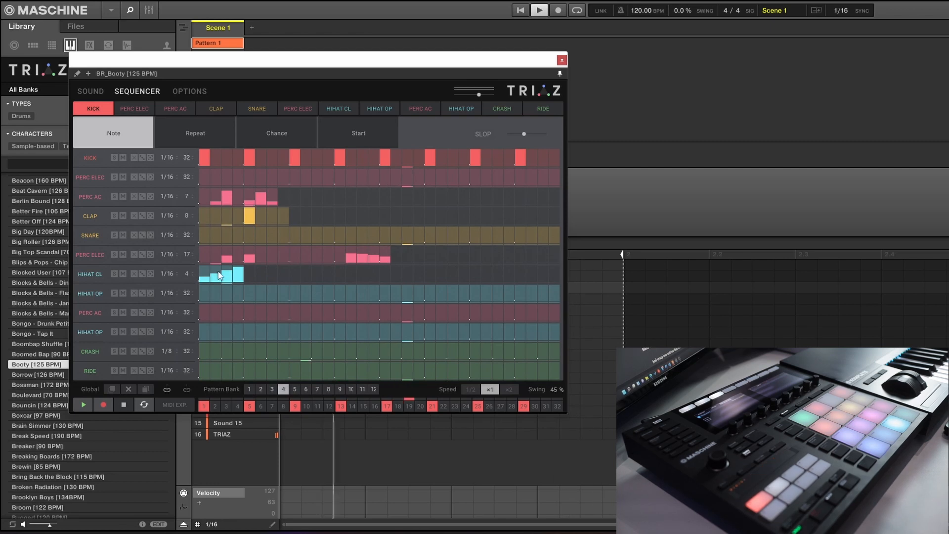
Step: Add an open hi-hat on step 3 of the upper Hihat Op row in place of the closed hit, and shorten that row to 4 steps
left_click(226, 293)
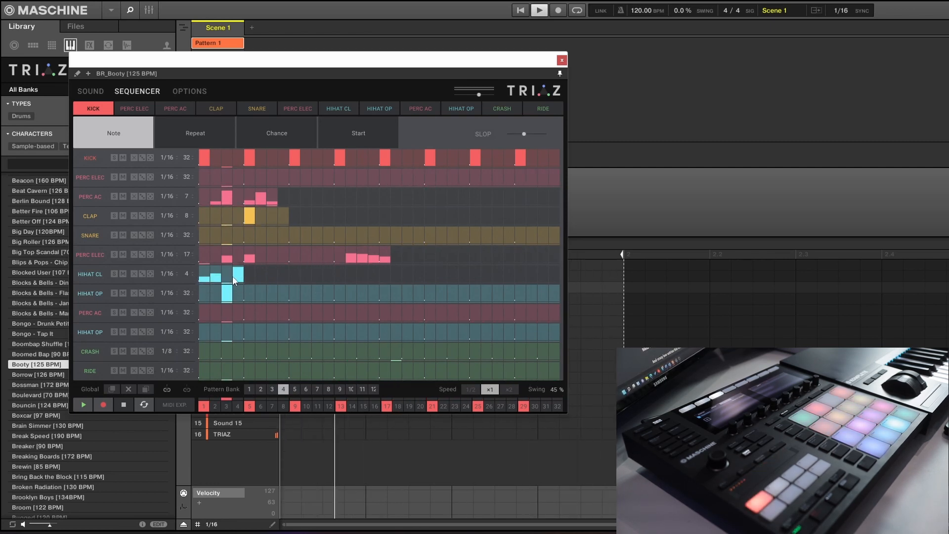
left_click_drag(229, 295, 227, 308)
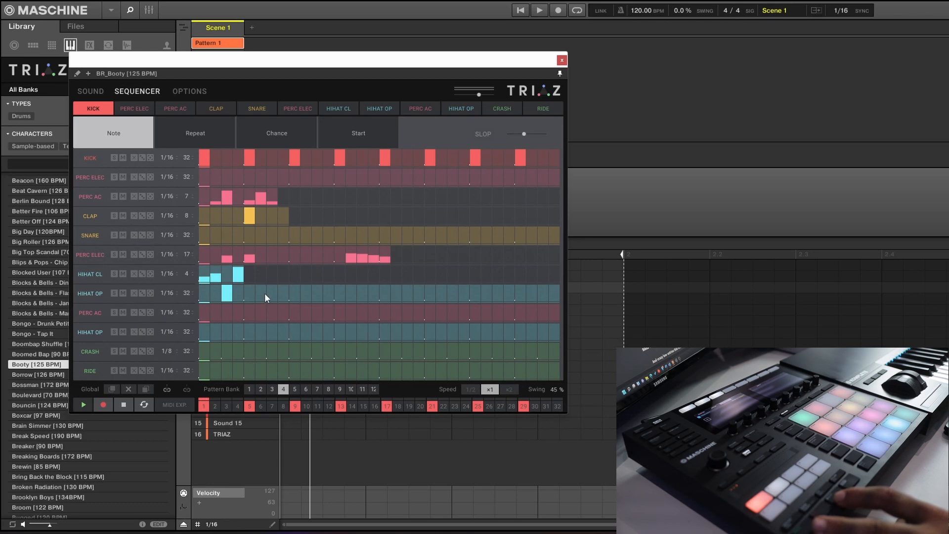
key("space")
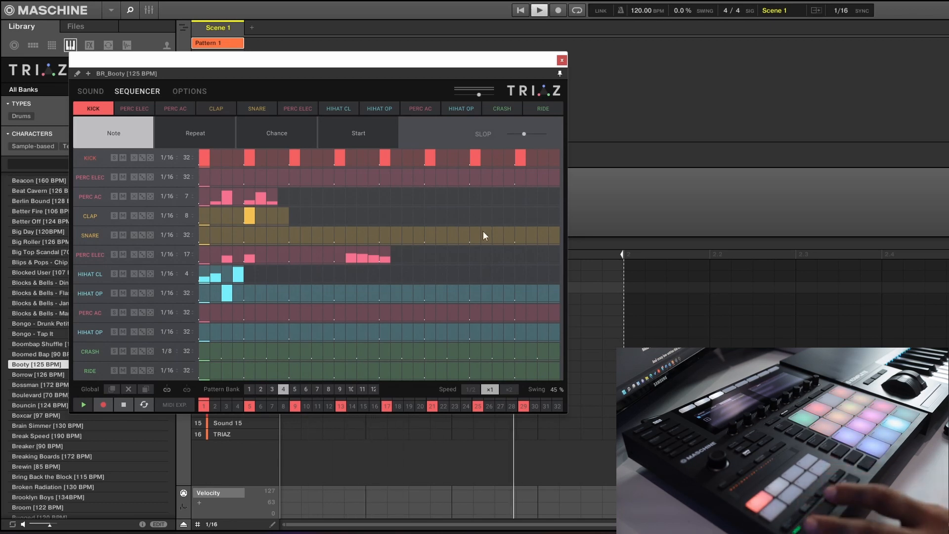
left_click_drag(186, 293, 190, 342)
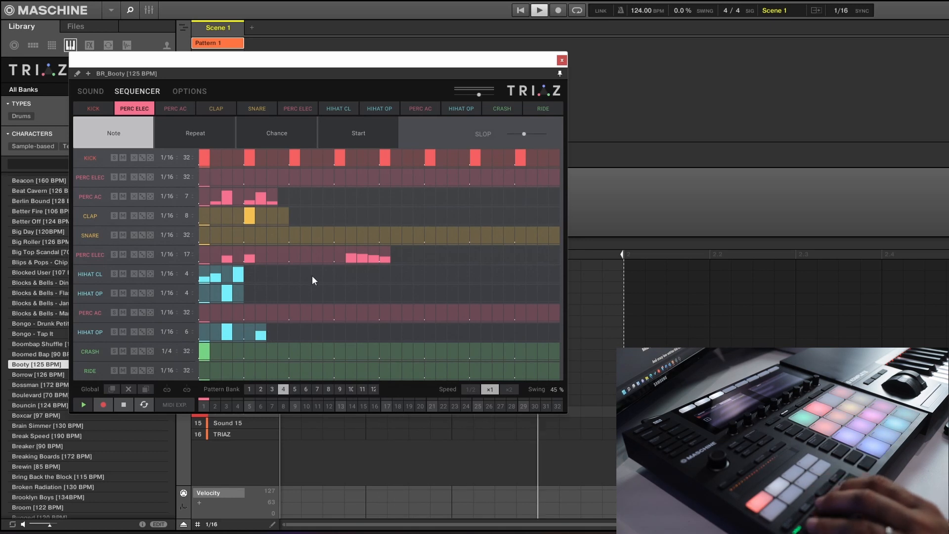
key("space")
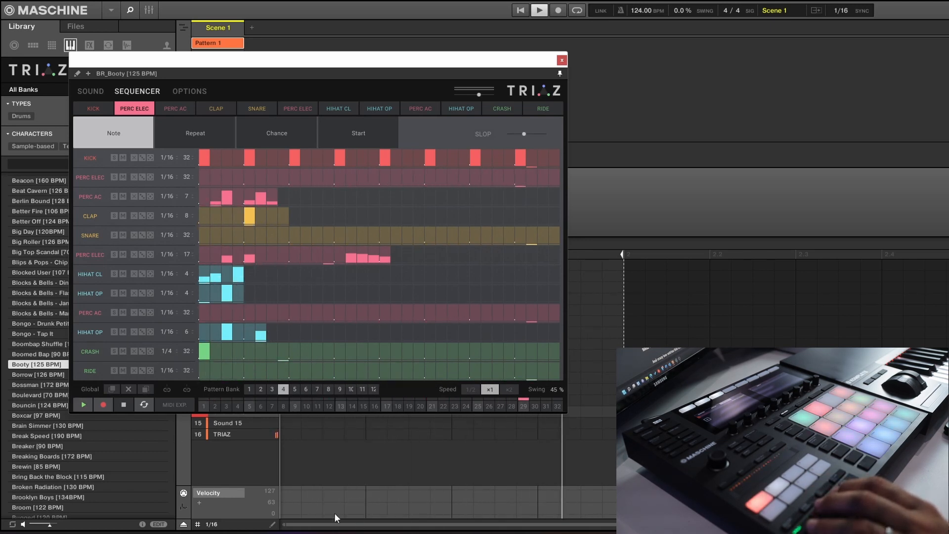
Step: Add ride notes at varied velocities on steps 4, 7, 10 and 13 to 16, and listen to the pattern
left_click(238, 372)
left_click(272, 368)
left_click(306, 372)
left_click(340, 374)
left_click(351, 370)
left_click(362, 370)
left_click(374, 368)
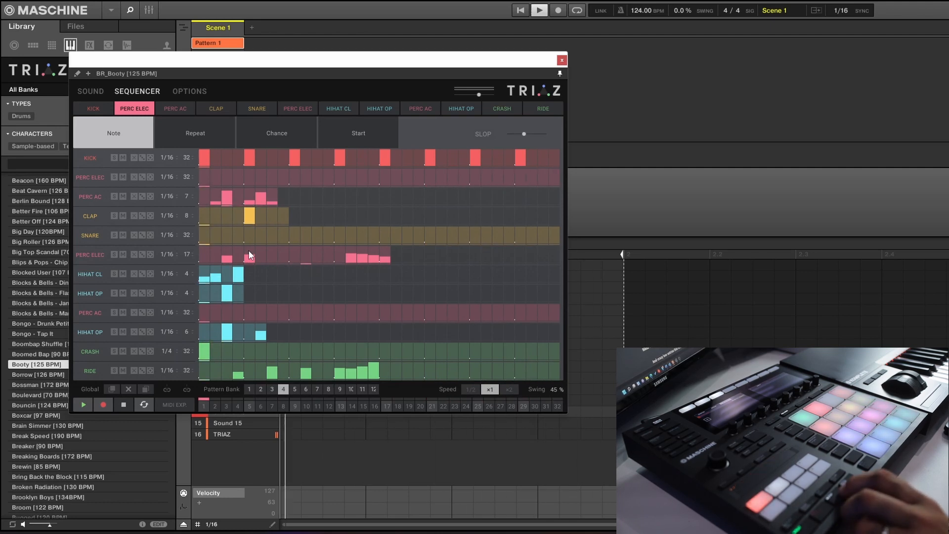
key("space")
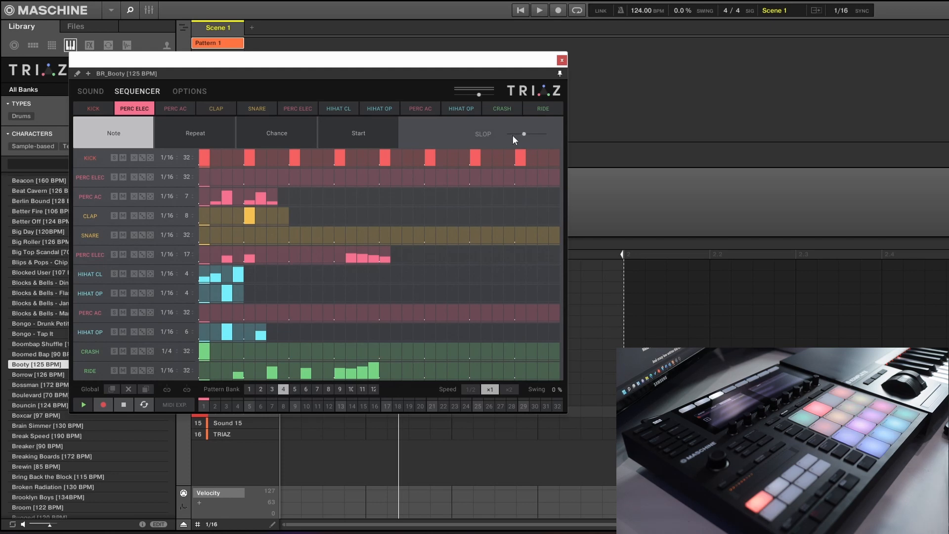
Step: Audition the sequence with reduced slop and export it as MIDI to the start of Pattern 1 in the TRIAZ Default Kit
key("space")
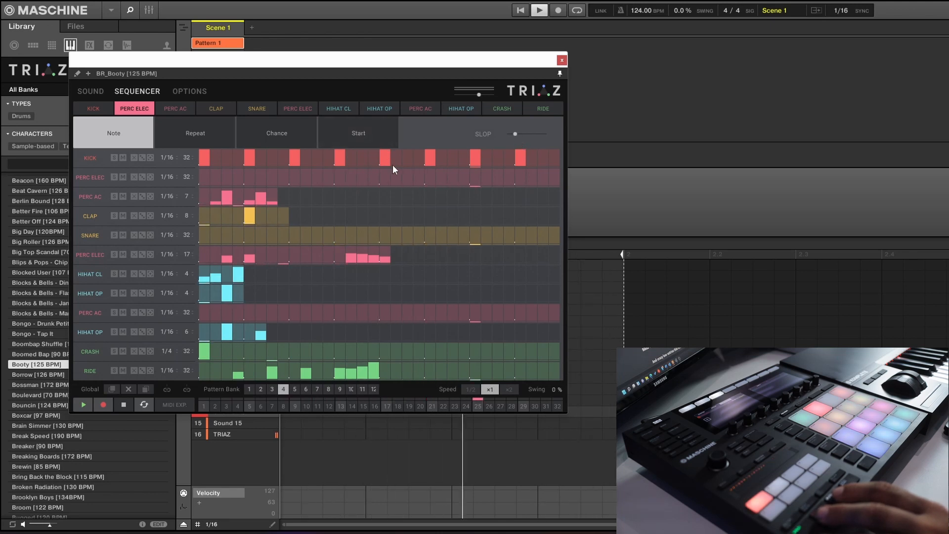
key("space")
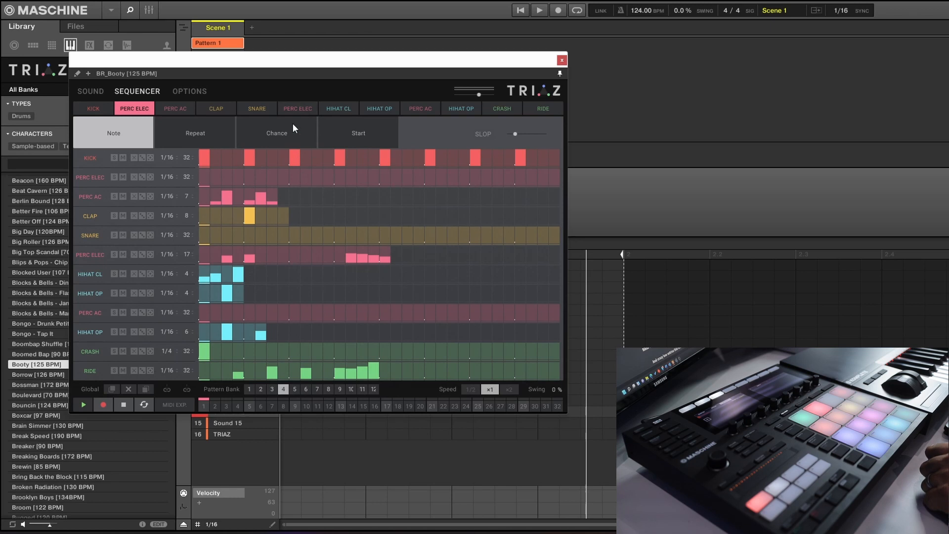
left_click(176, 405)
left_click_drag(209, 74, 682, 23)
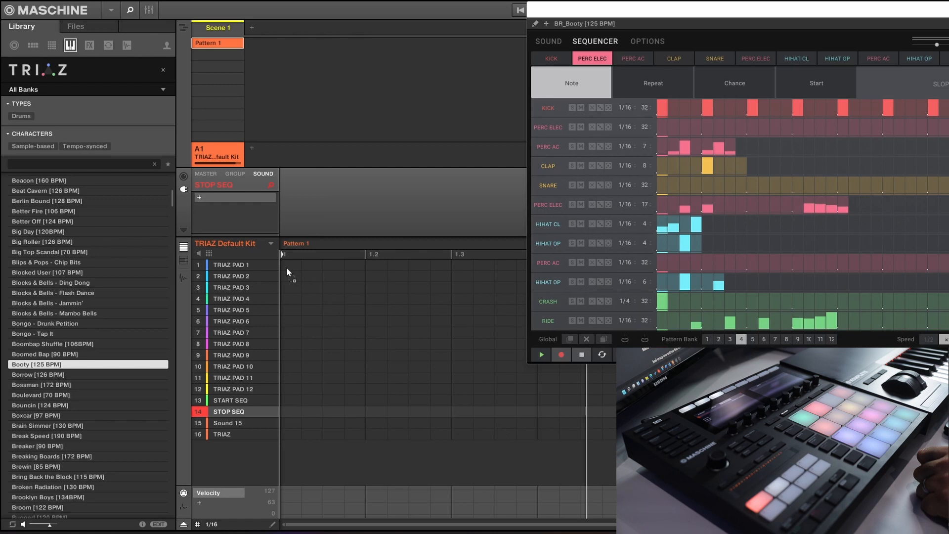
left_click_drag(287, 267, 284, 262)
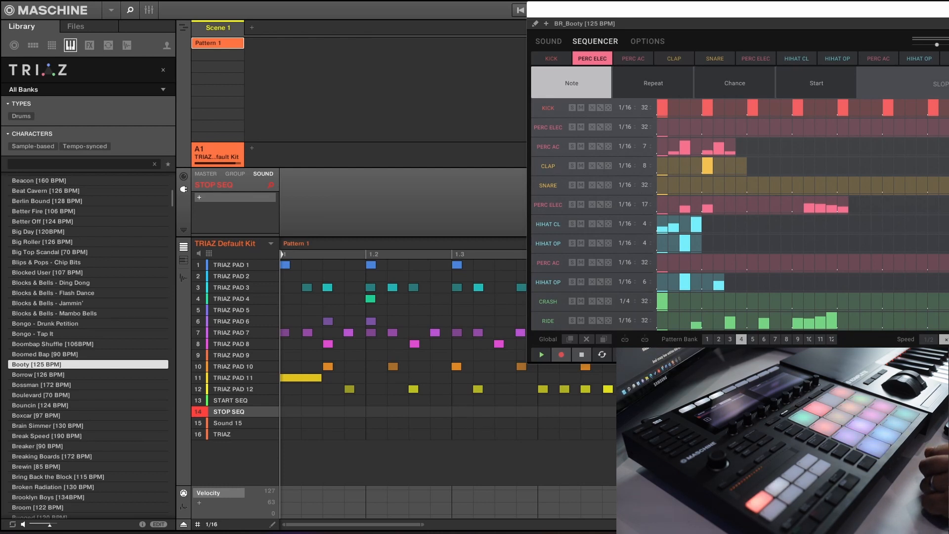
left_click_drag(402, 528, 611, 527)
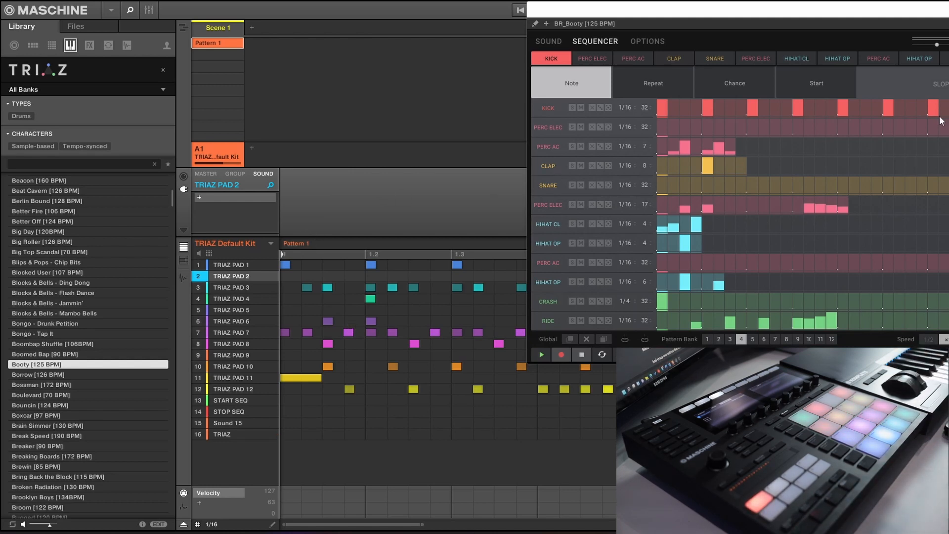
left_click(937, 9)
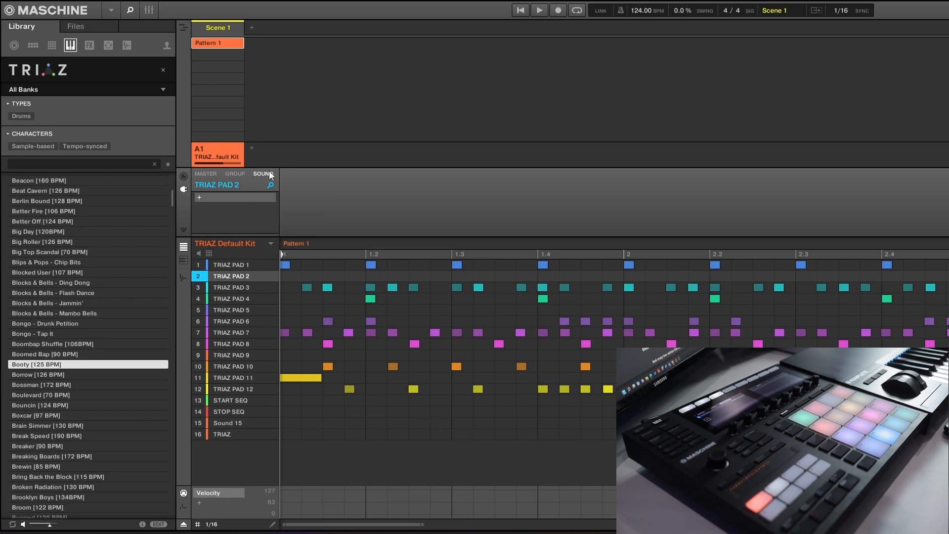
Step: Set the MIDI output channel of TRIAZ PAD 12 to 1 and play back the exported pattern
left_click(184, 176)
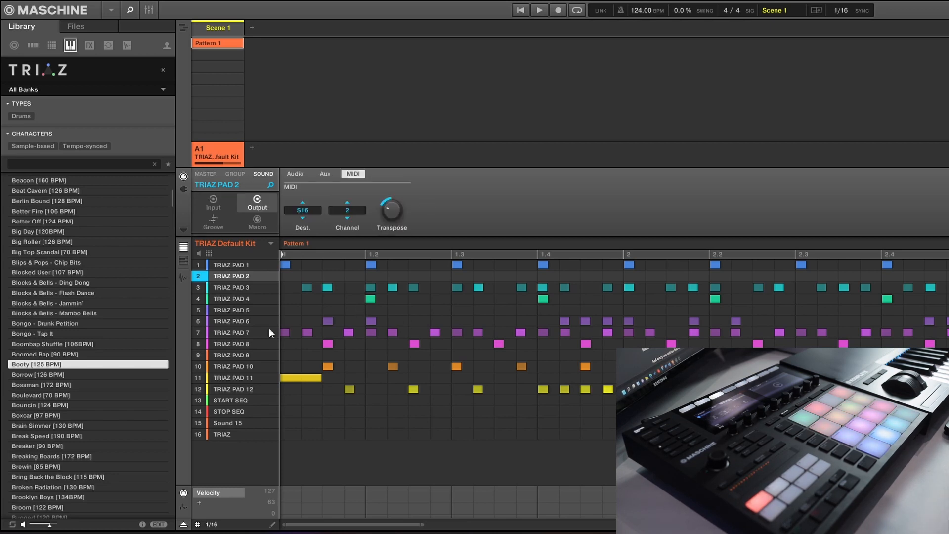
left_click(231, 389)
left_click(348, 210)
left_click(357, 224)
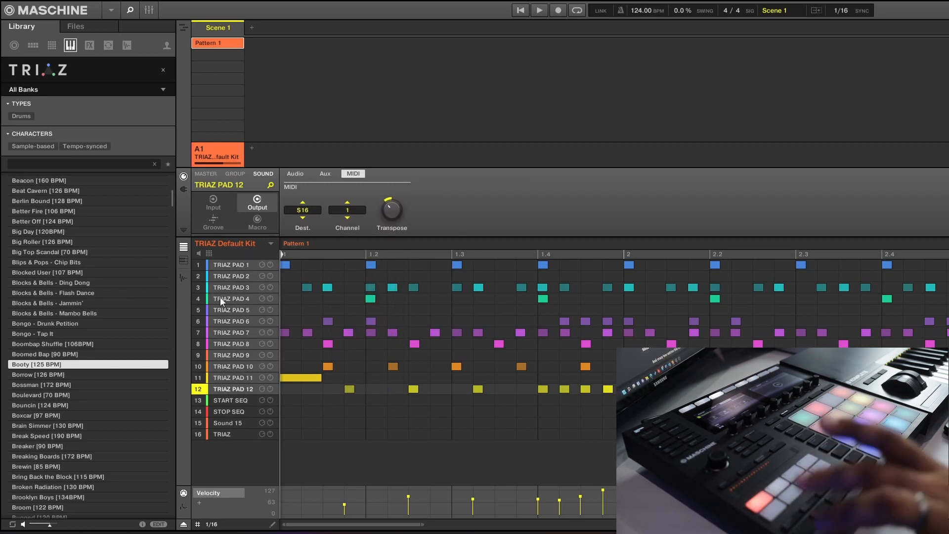
key("space")
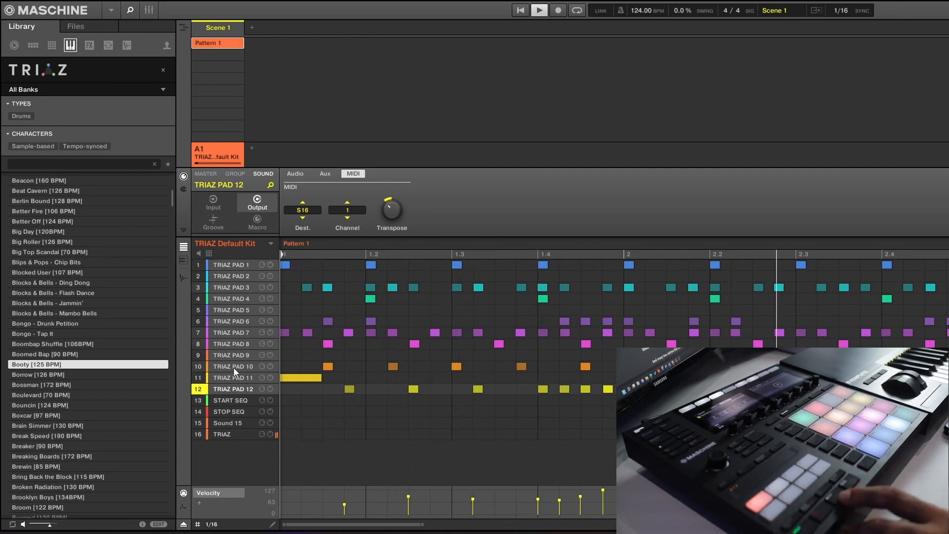
key("space")
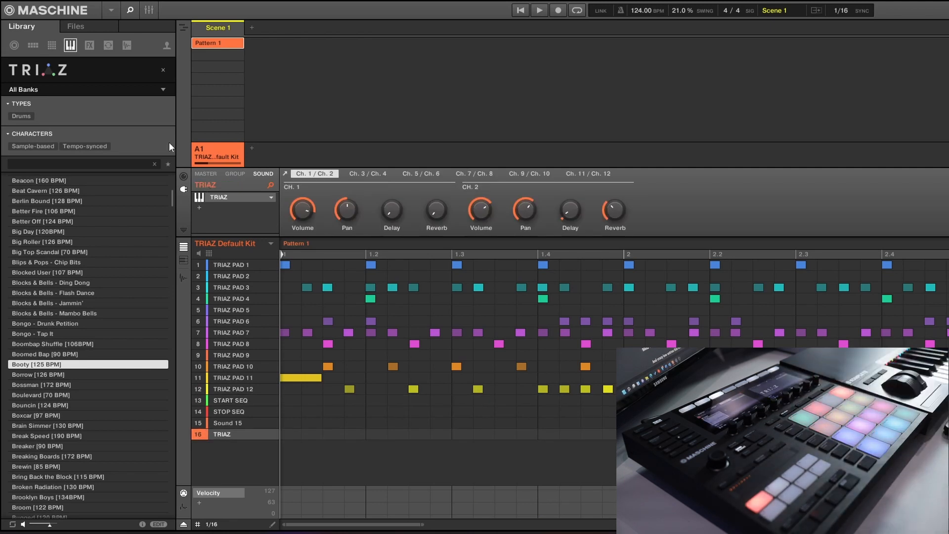
Step: Reopen the TRIAZ plug-in and review the sequencer's Chance view, the kick's sound parameters and the note mapping options
left_click(226, 197)
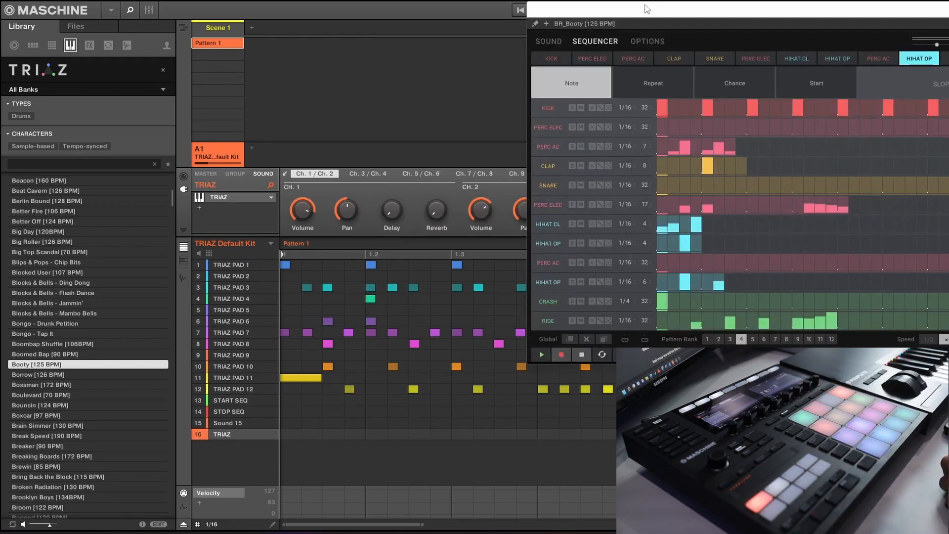
left_click_drag(646, 9, 275, 27)
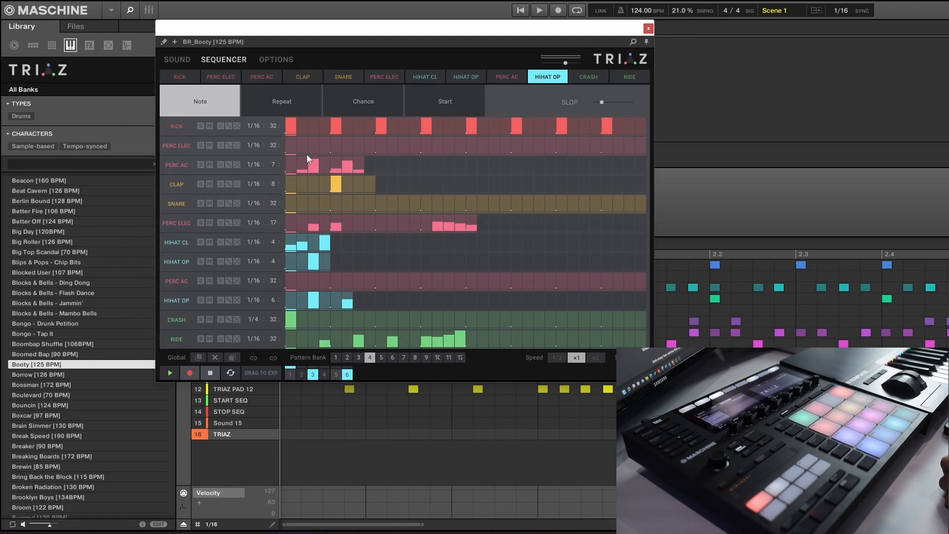
left_click(374, 104)
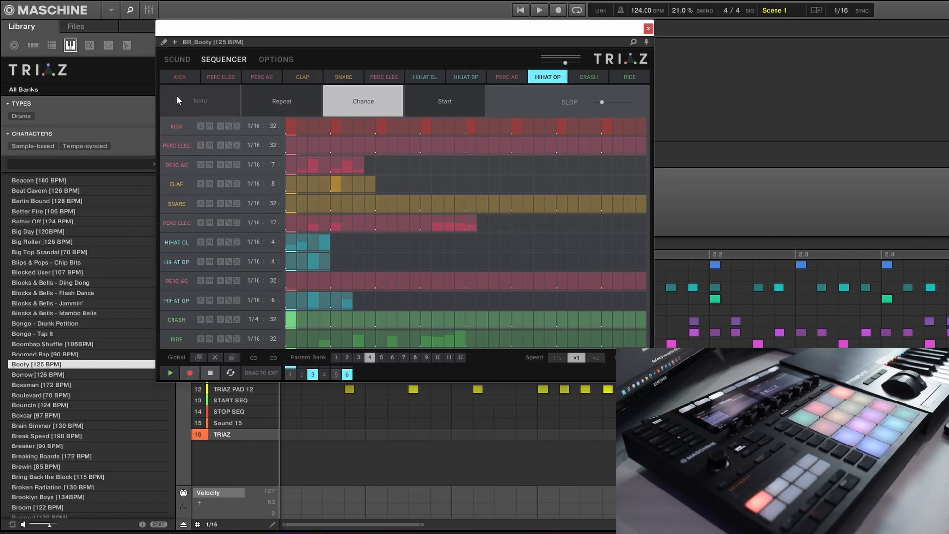
left_click(175, 82)
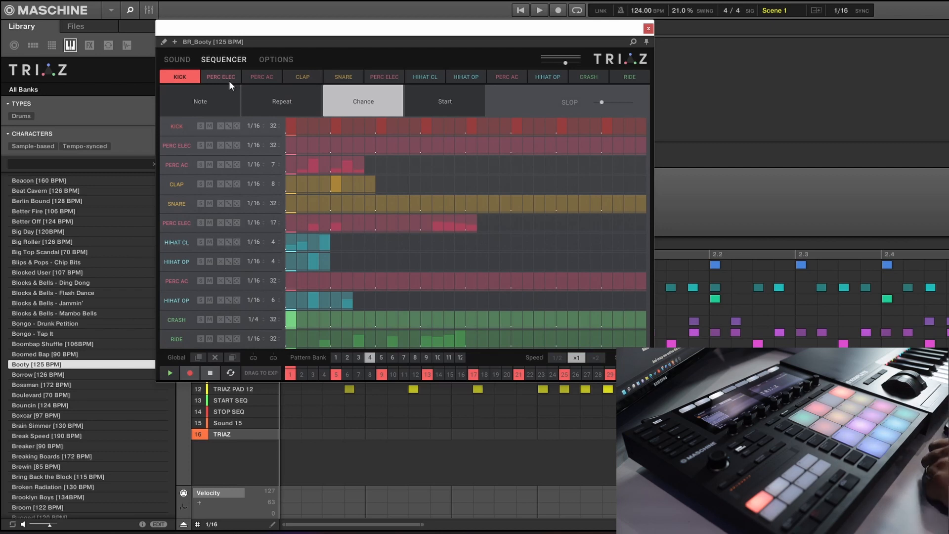
left_click(177, 59)
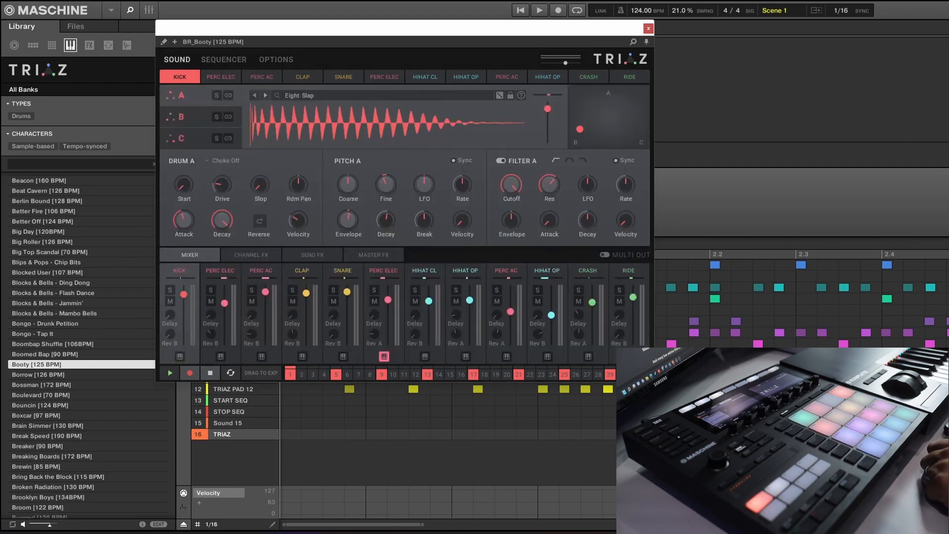
left_click(280, 61)
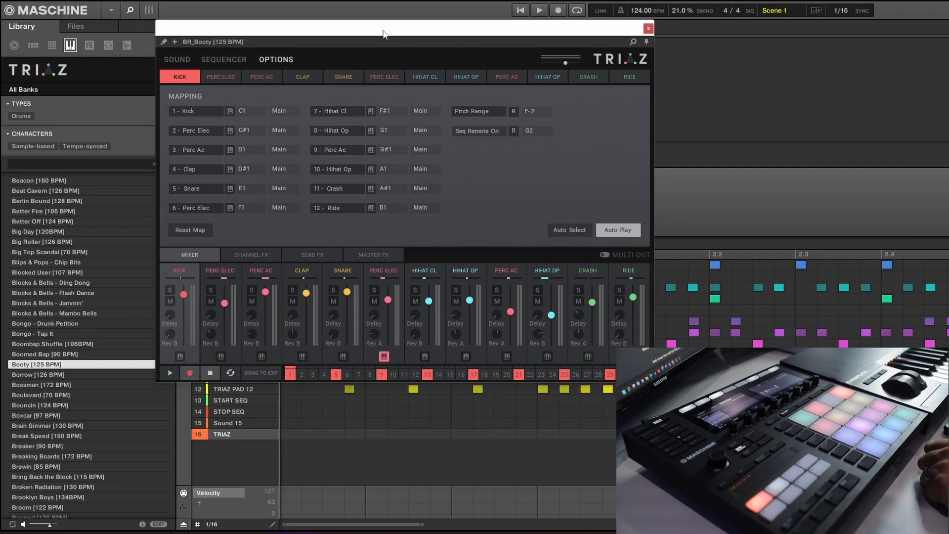
left_click_drag(383, 33, 297, 29)
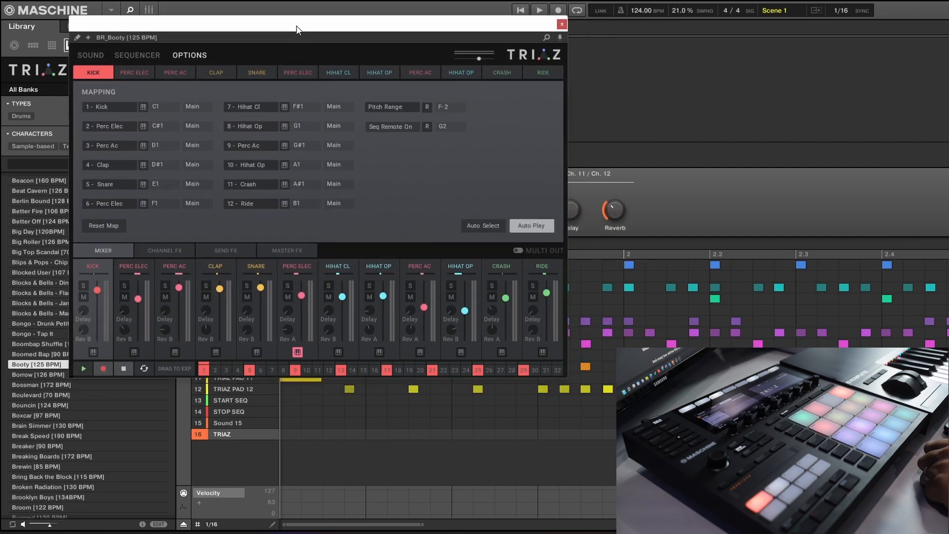
Step: Select the Clap drum for sound editing and shift its layer blend towards the A–C side
left_click(210, 74)
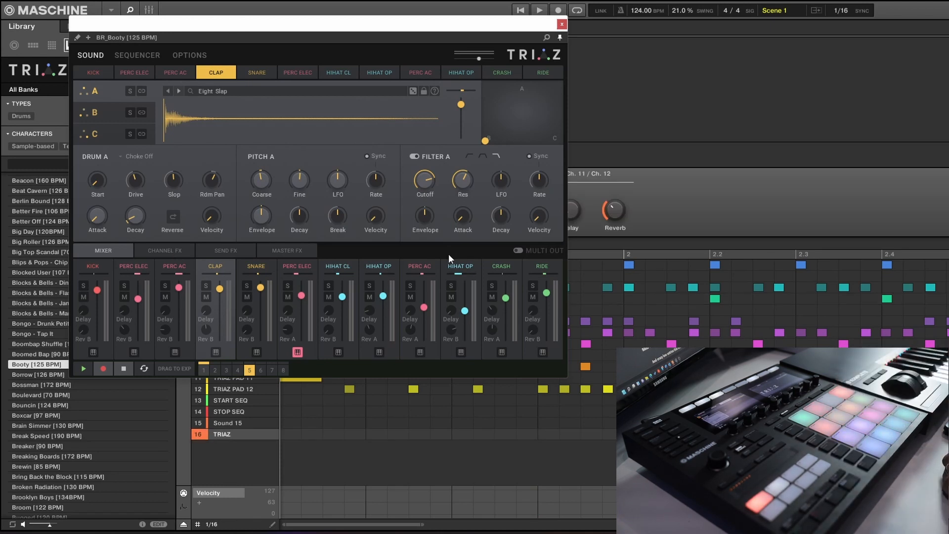
left_click(517, 251)
left_click(518, 250)
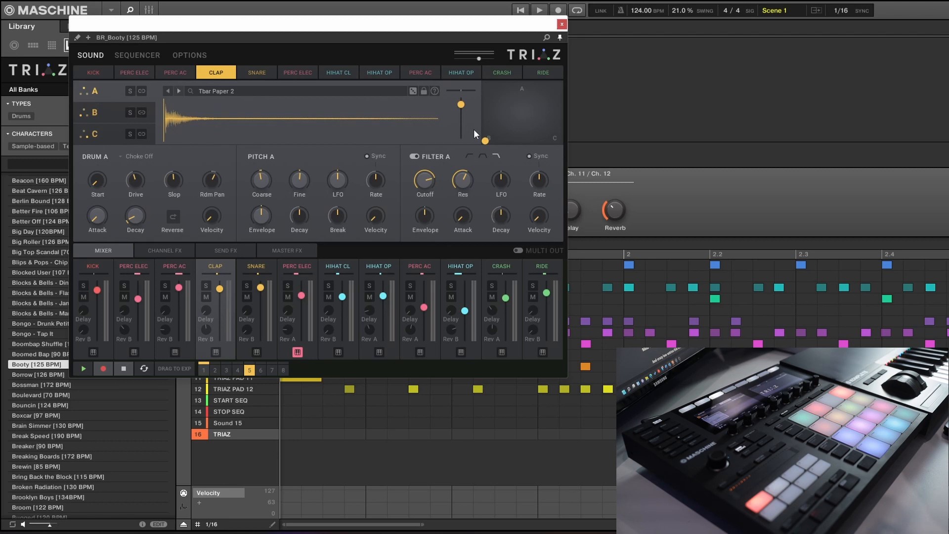
left_click(142, 91)
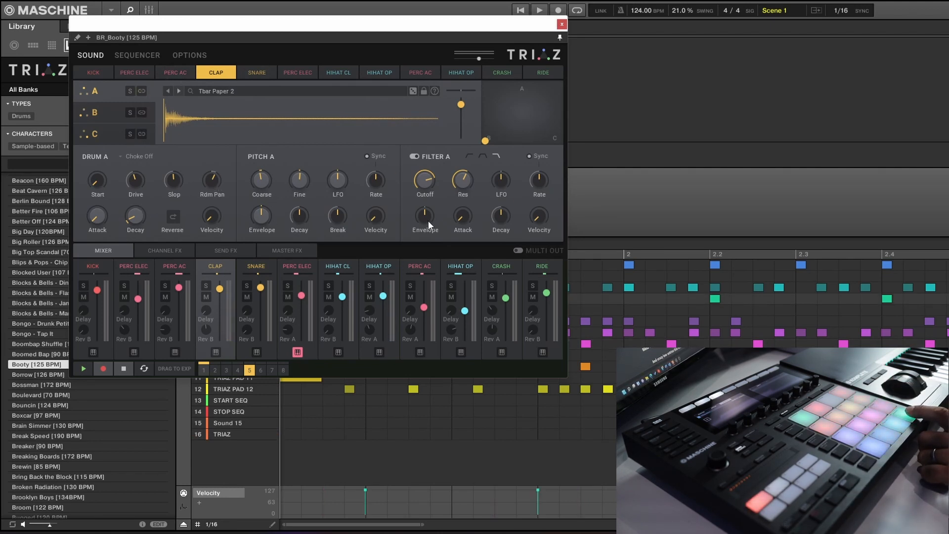
mouse_move(530, 115)
left_mouse_down()
mouse_move(511, 127)
mouse_move(562, 140)
mouse_move(530, 92)
mouse_move(514, 114)
mouse_move(534, 118)
left_mouse_up()
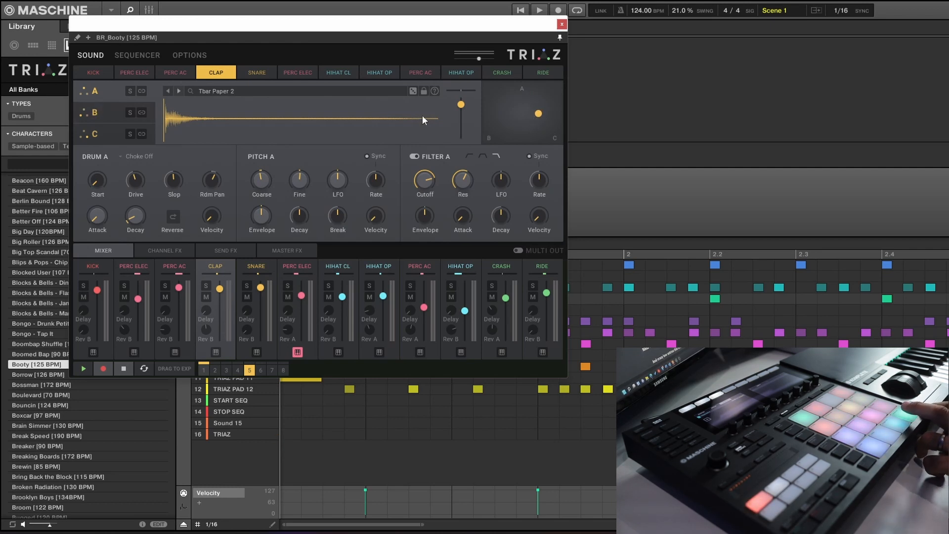
left_click(128, 114)
left_click(128, 113)
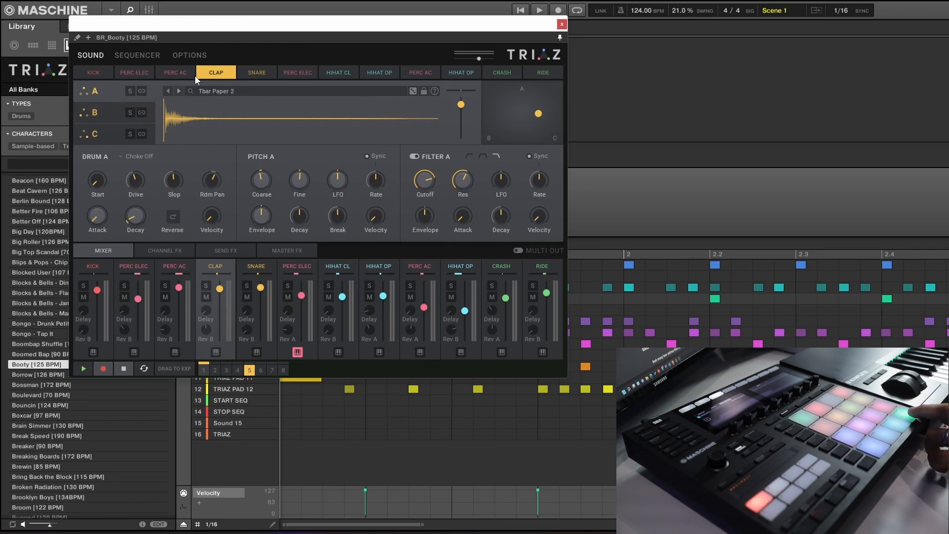
Step: Browse the clap samples for layer A and randomize the selection until 808 Dark 1 is loaded
left_click(217, 90)
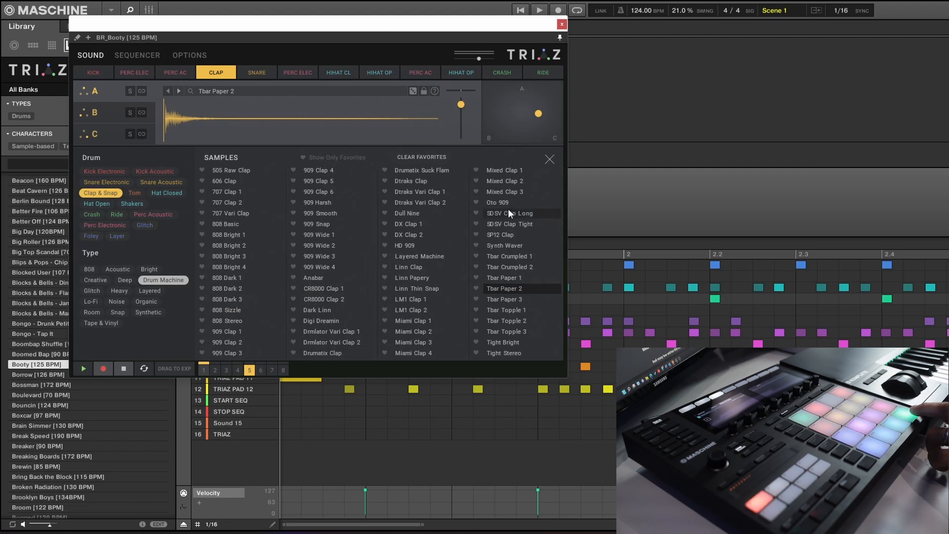
left_click(413, 91)
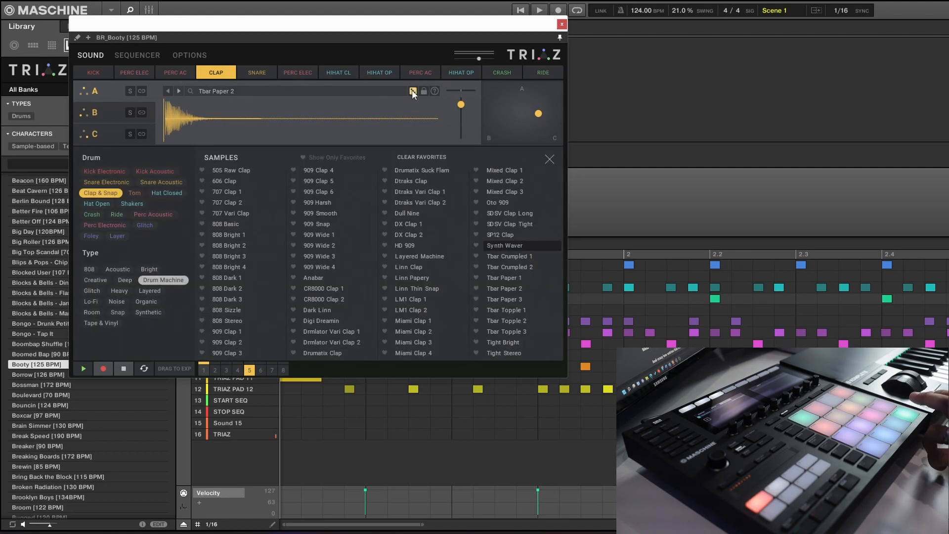
left_click(413, 90)
left_click(413, 91)
left_click(412, 91)
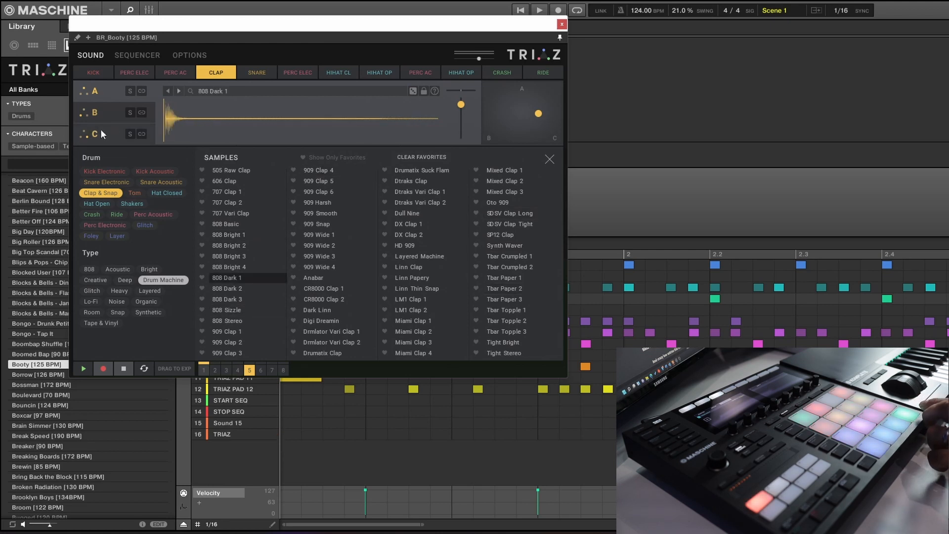
Step: Filter clap layer C's samples to the Bright type and randomize until Caked is loaded
left_click(106, 113)
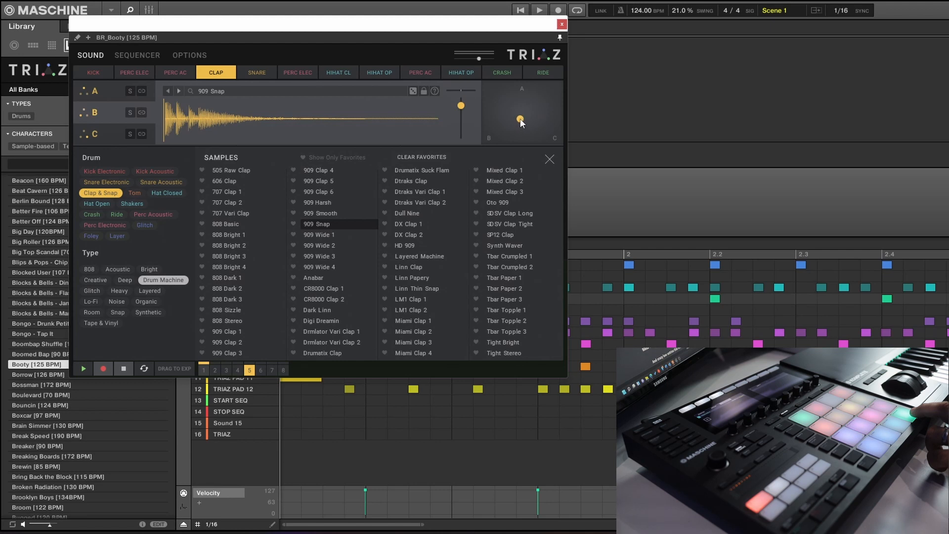
left_click(149, 269)
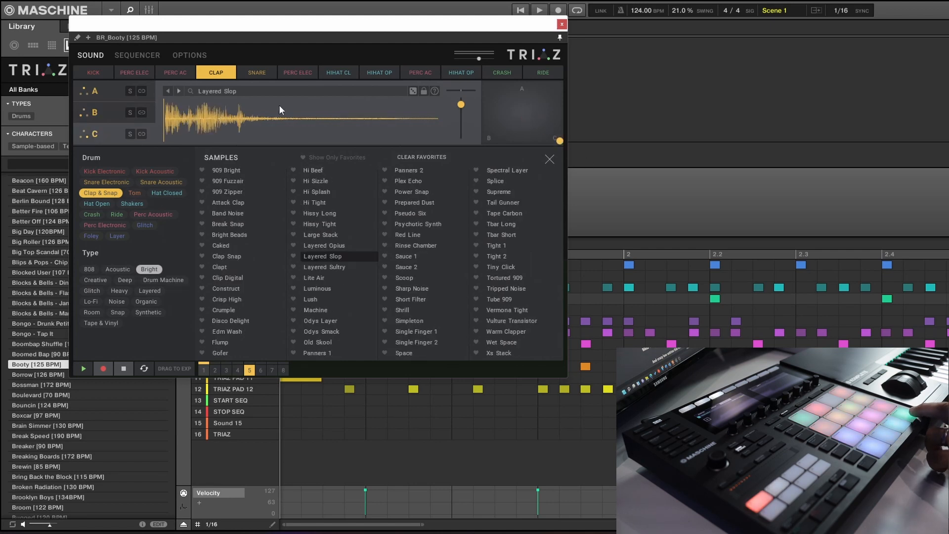
left_click(414, 91)
left_click(413, 91)
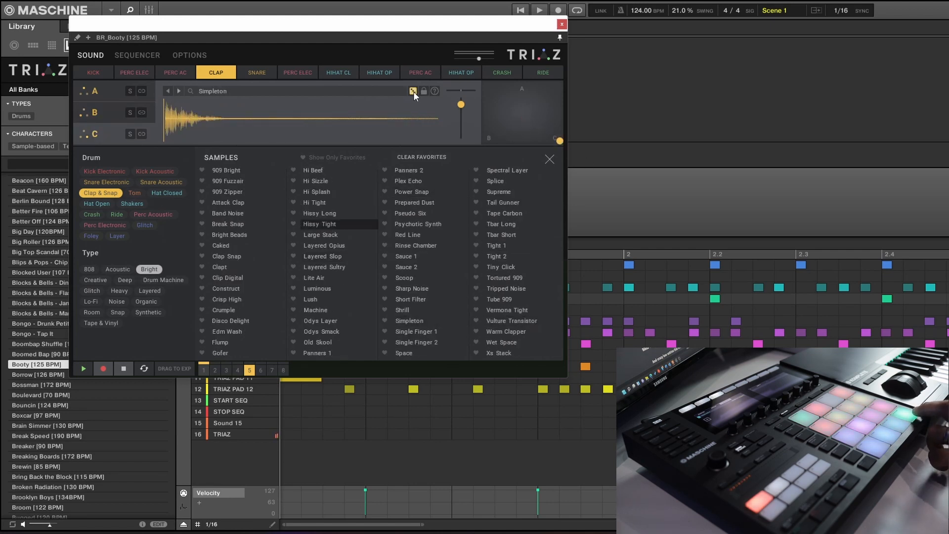
left_click(413, 91)
Step: Randomize clap layer B's sample to Mixed Clap 2, blend the three layers near the centre, and close the sample browser
left_click_drag(545, 133, 163, 133)
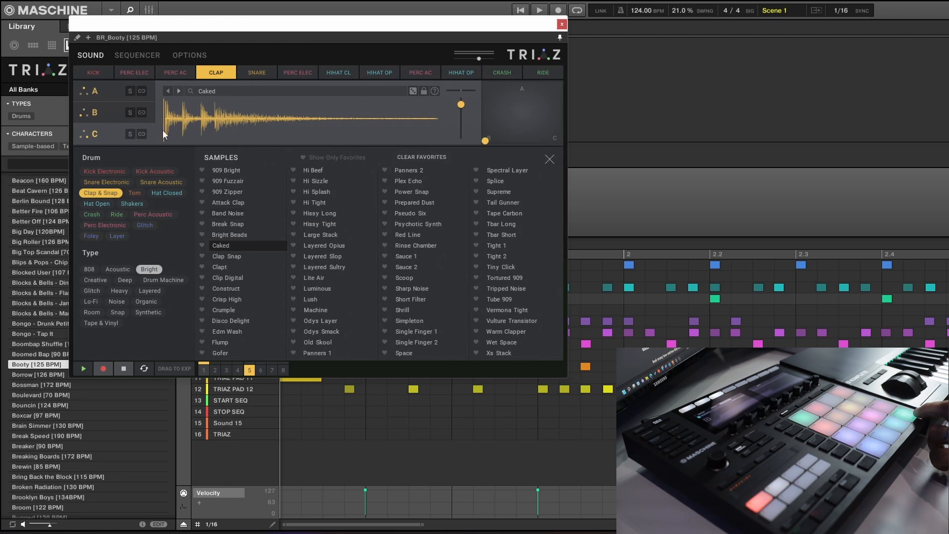
left_click(83, 112)
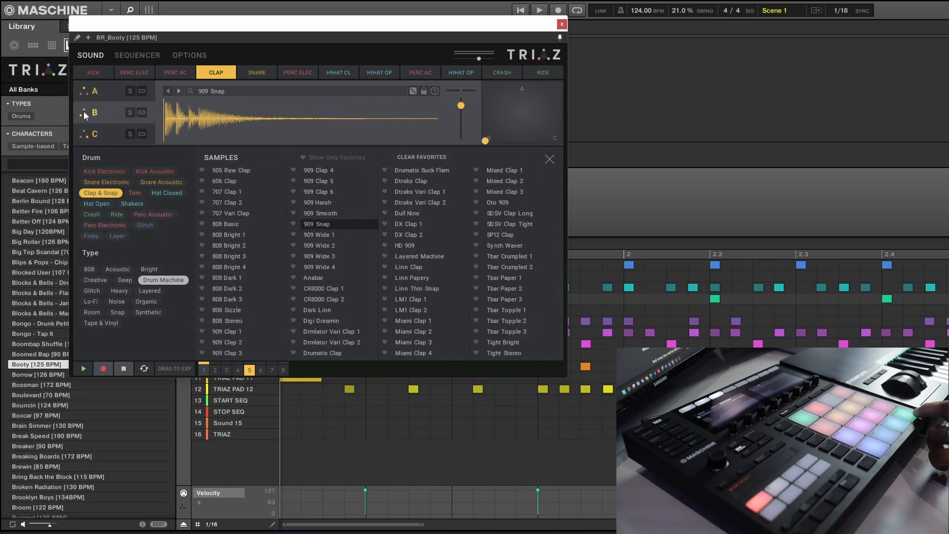
left_click(413, 91)
left_click(413, 91)
left_click(412, 91)
left_click_drag(491, 134, 515, 115)
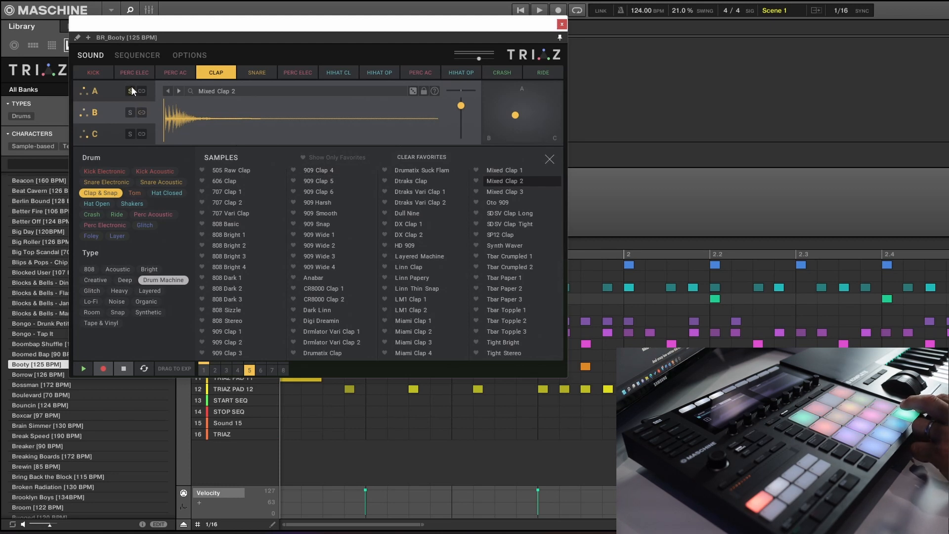
left_click(88, 94)
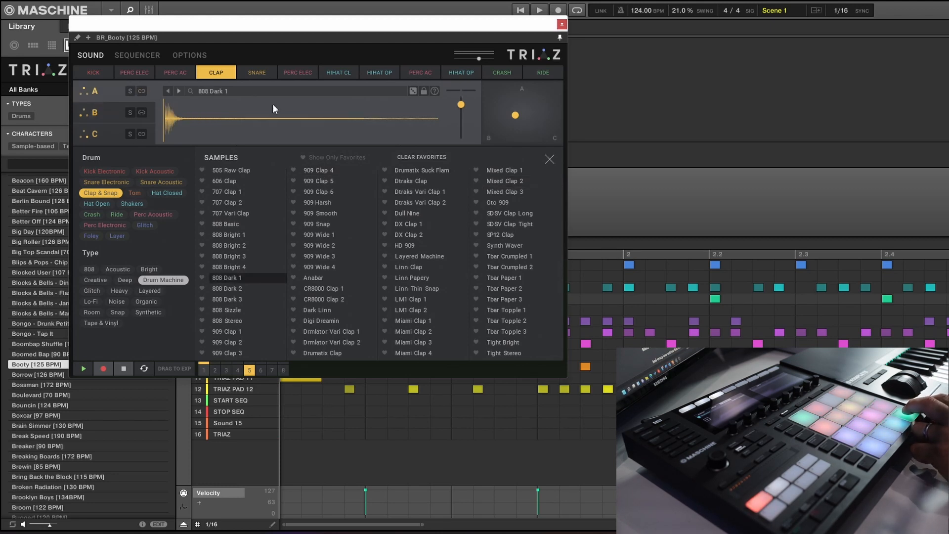
left_click(548, 159)
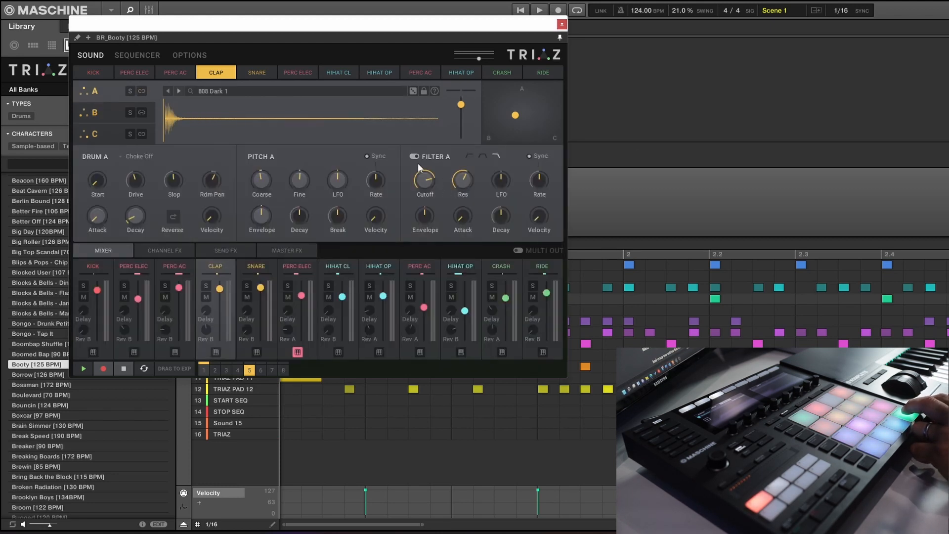
Step: Set clap layer B's filter resonance to 46.5 %, adjust its drive and slop, and set its random pan to 41 %
mouse_move(426, 182)
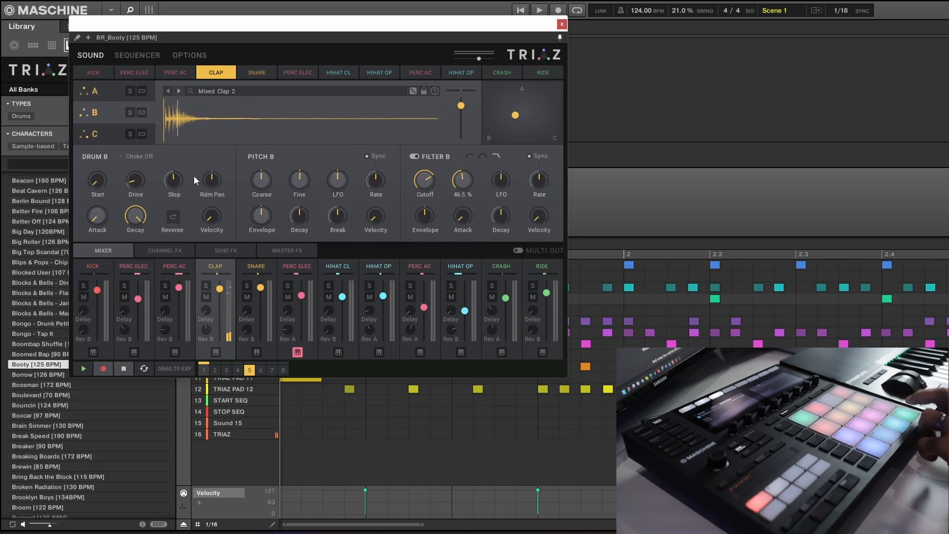
left_click_drag(180, 185, 132, 178)
left_click_drag(215, 180, 219, 174)
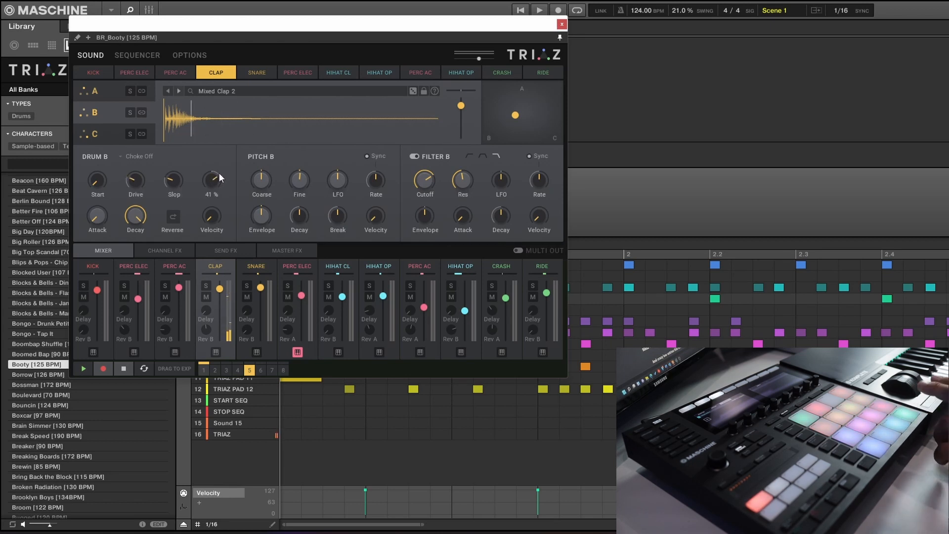
Step: Reset clap layer B's random pan to centre, reverse the Mixed Clap 2 sample and adjust its start point
mouse_move(214, 180)
left_mouse_down()
mouse_move(216, 203)
mouse_move(215, 186)
left_mouse_up()
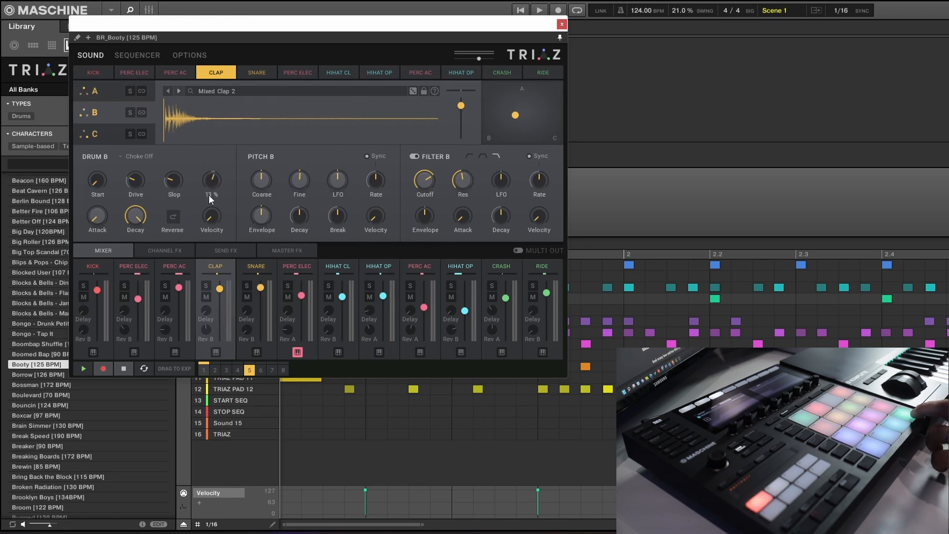
left_click(173, 217)
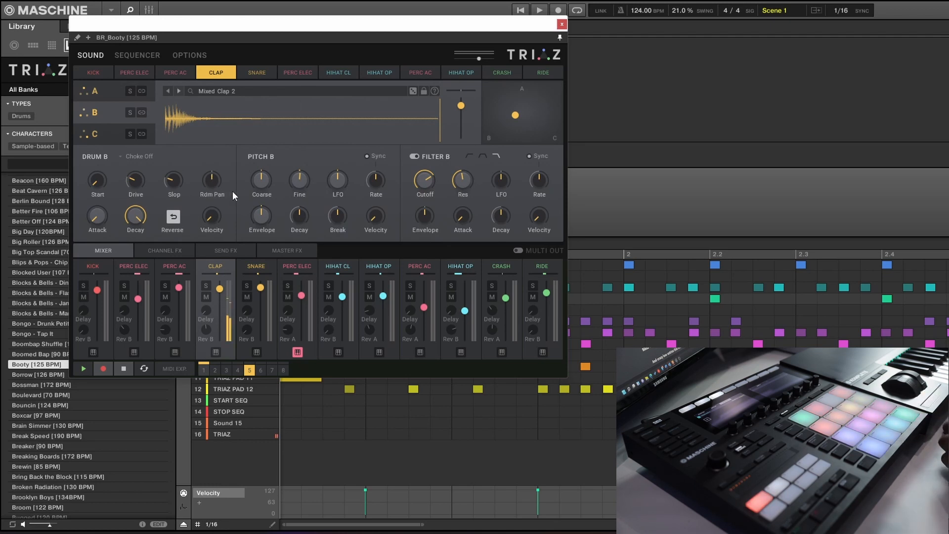
left_click_drag(96, 164, 98, 158)
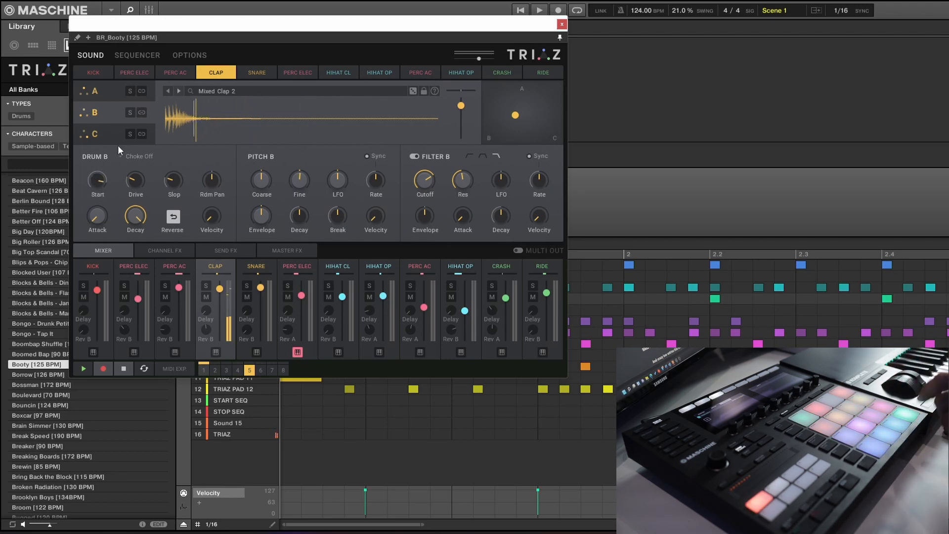
left_click_drag(97, 183, 99, 187)
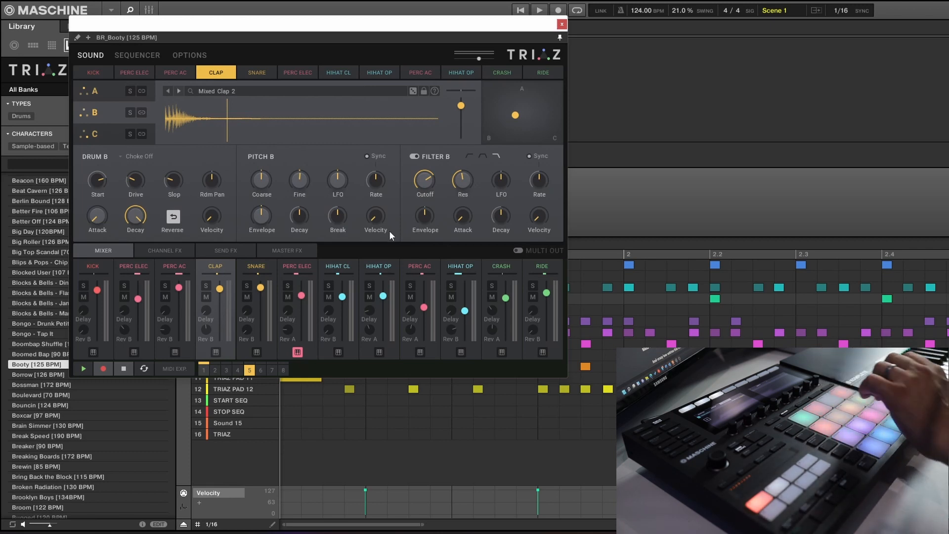
Step: Shift the clap's channel EQ point towards the highs, and enable the kick's channel EQ and sweep its point around the low range
left_click(168, 251)
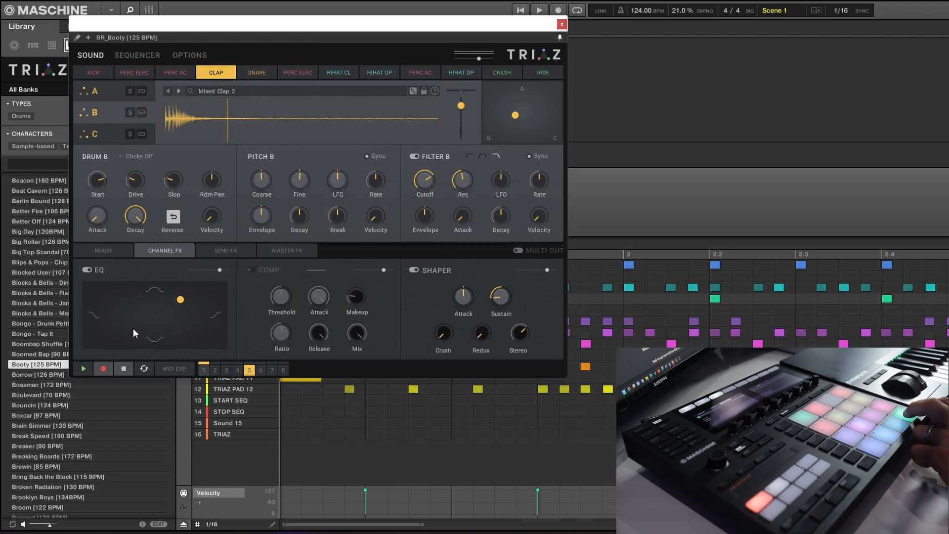
left_click(156, 317)
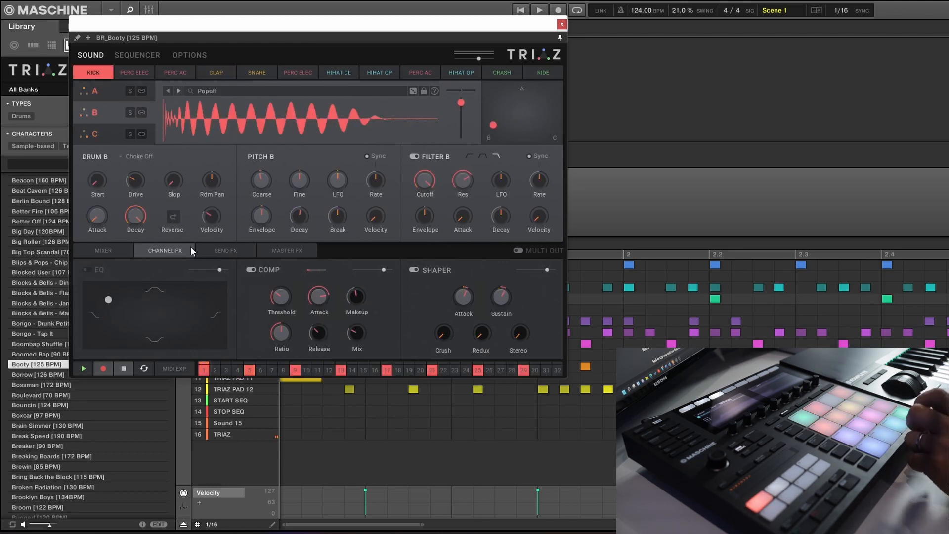
left_click_drag(122, 307, 230, 306)
left_click_drag(155, 340, 113, 312)
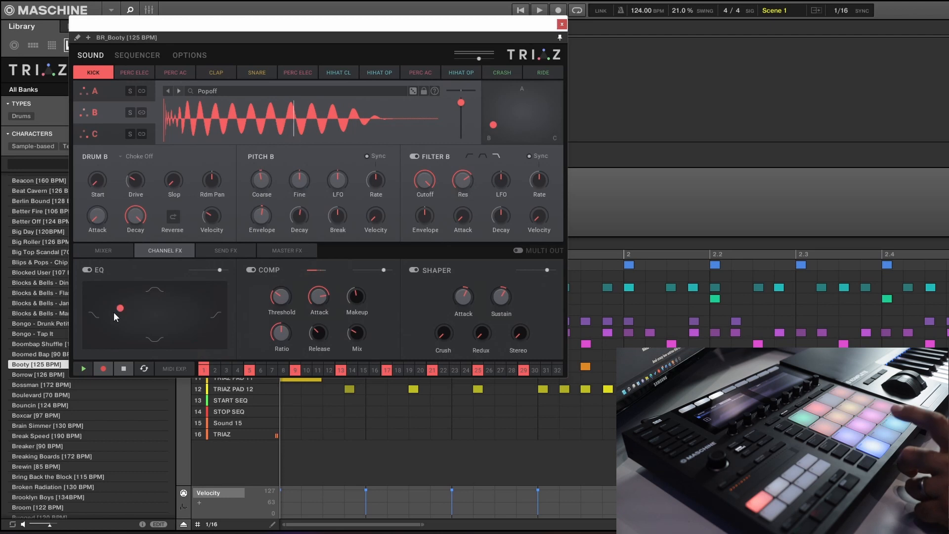
mouse_move(100, 290)
left_mouse_down()
mouse_move(121, 306)
mouse_move(102, 296)
mouse_move(191, 301)
mouse_move(168, 268)
mouse_move(105, 304)
left_mouse_up()
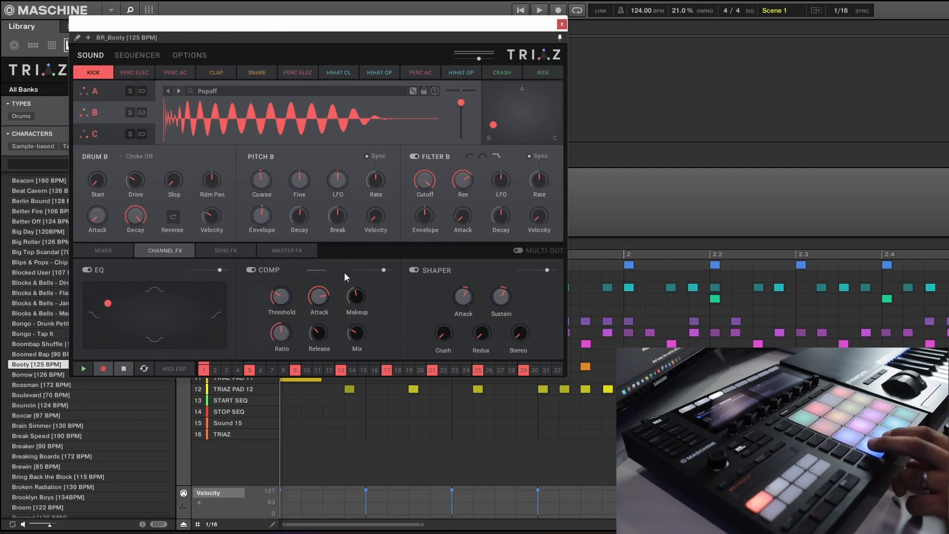
left_click(205, 313)
left_click(106, 318)
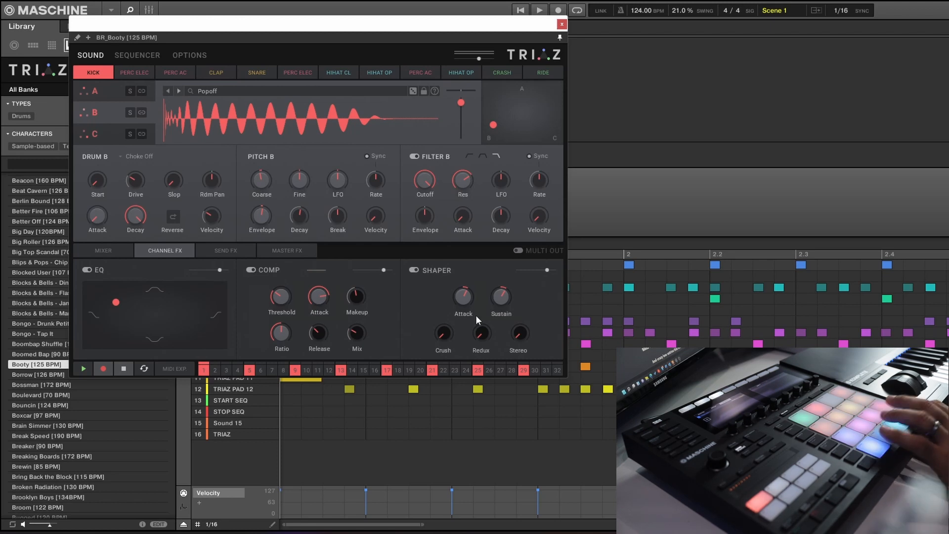
Step: Return clap layer B to forward playback with its start point at the beginning of the sample
left_click(213, 74)
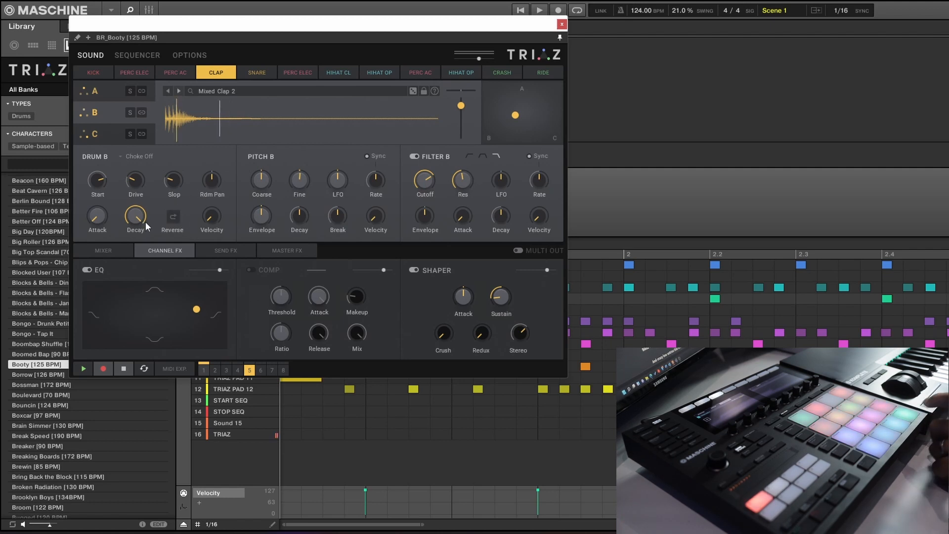
left_click_drag(96, 185, 94, 284)
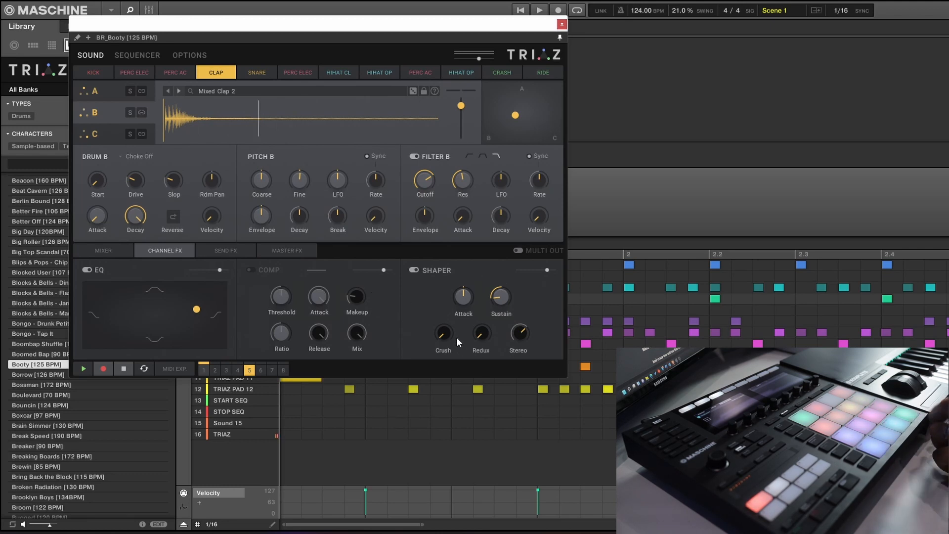
Step: Raise the clap shaper's attack and sustain, try Redux at 16.5 kHz, and reduce the stereo amount
left_click_drag(502, 294, 503, 350)
left_click_drag(463, 297, 474, 354)
double_click(472, 296)
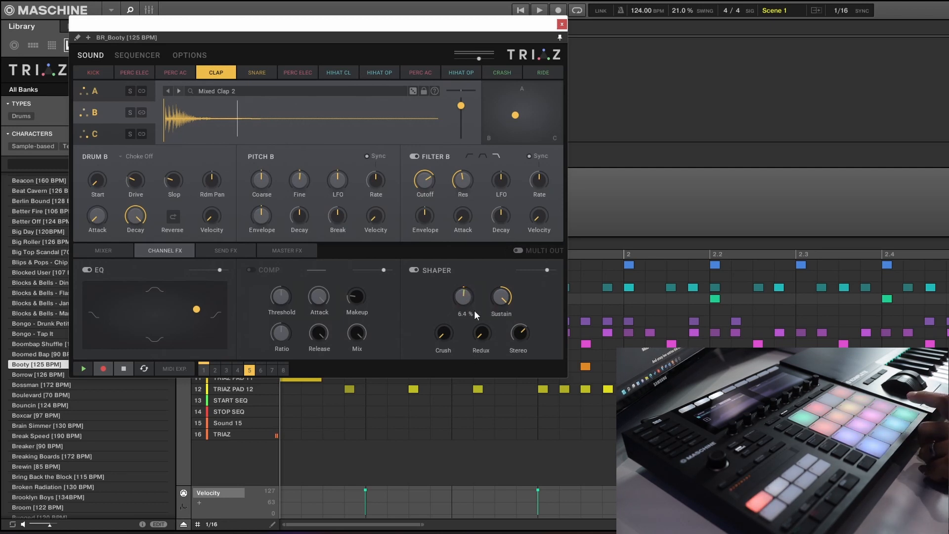
left_click_drag(502, 306, 484, 334)
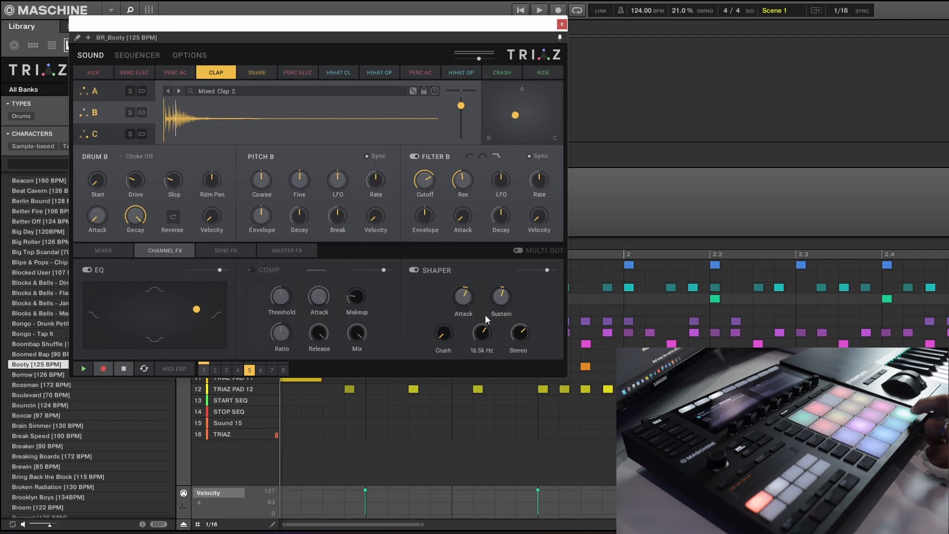
mouse_move(518, 341)
left_mouse_down()
mouse_move(521, 320)
mouse_move(518, 359)
mouse_move(519, 306)
mouse_move(536, 326)
mouse_move(521, 344)
left_mouse_up()
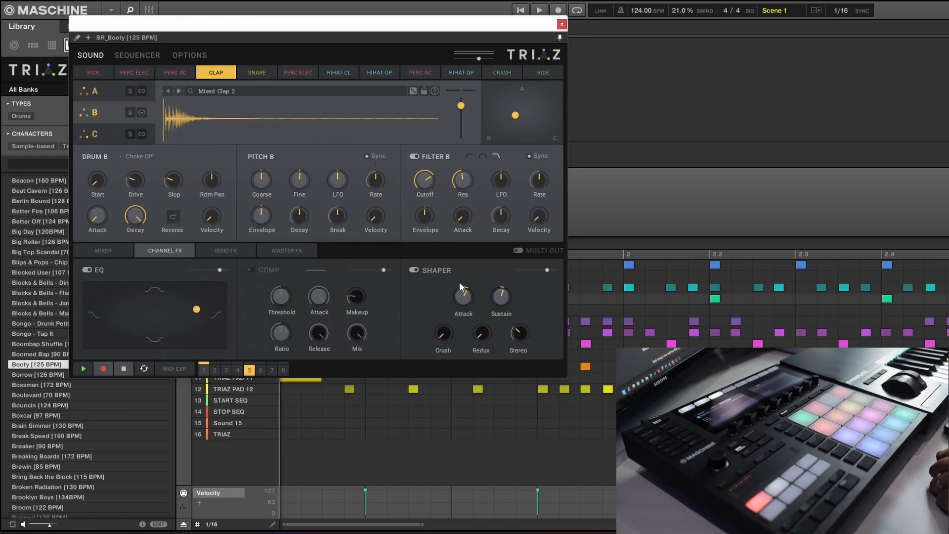
Step: Look over the reverb and delay send effects, and enable keyboard mode for the clap's mixer channel
left_click(218, 251)
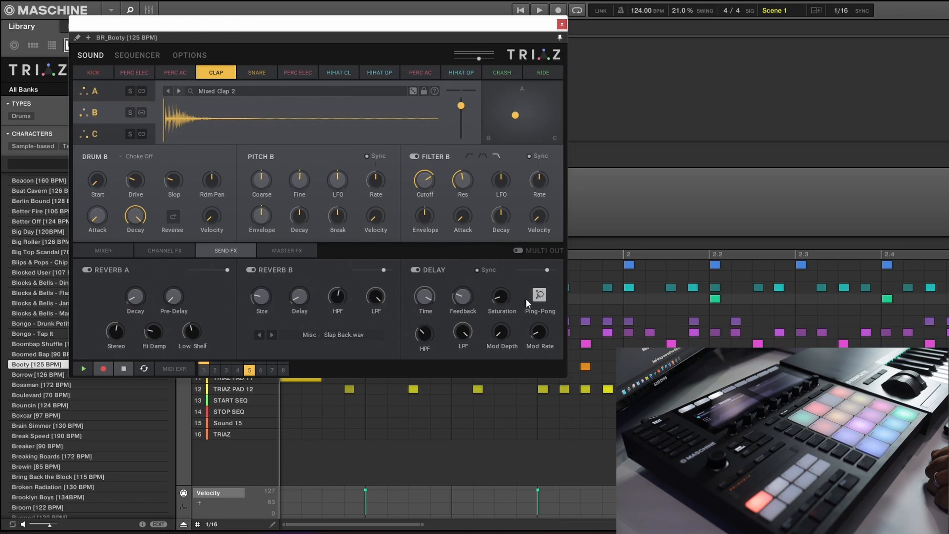
left_click(111, 250)
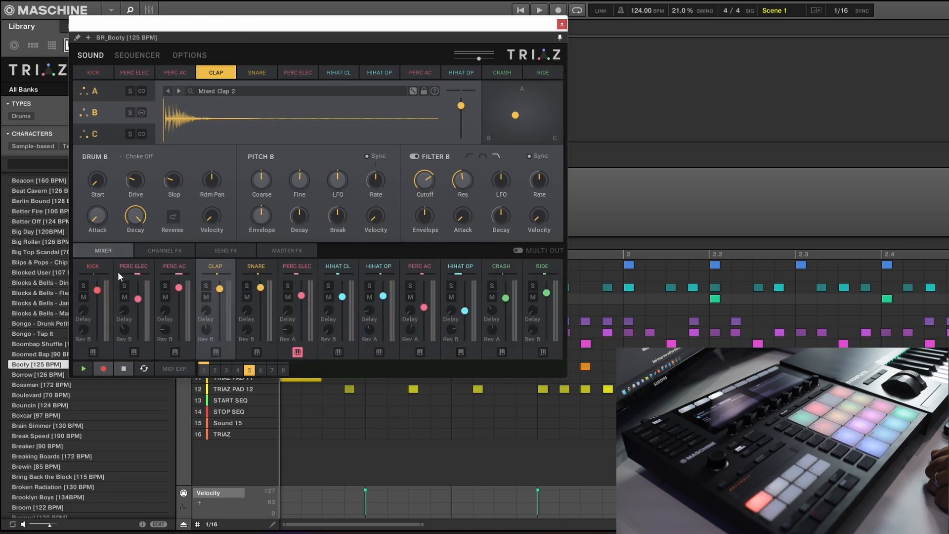
left_click(214, 352)
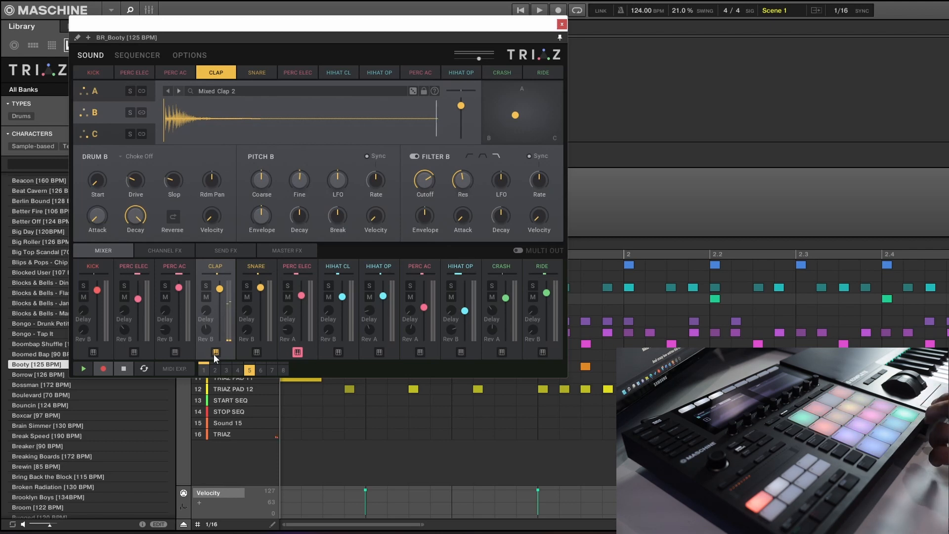
Step: Try out noise types and levels in the master effects shaper, returning the noise to Amp and the level to -inf dB
left_click(305, 252)
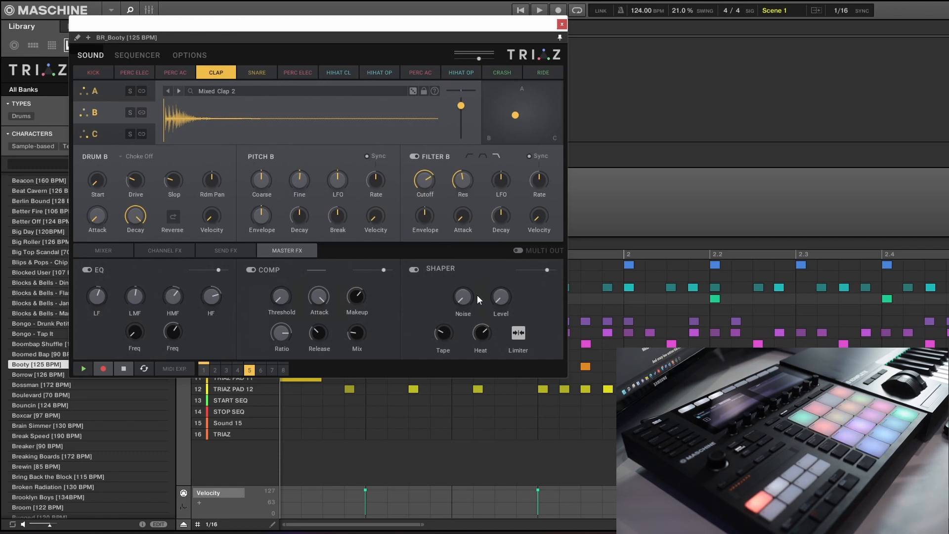
mouse_move(505, 304)
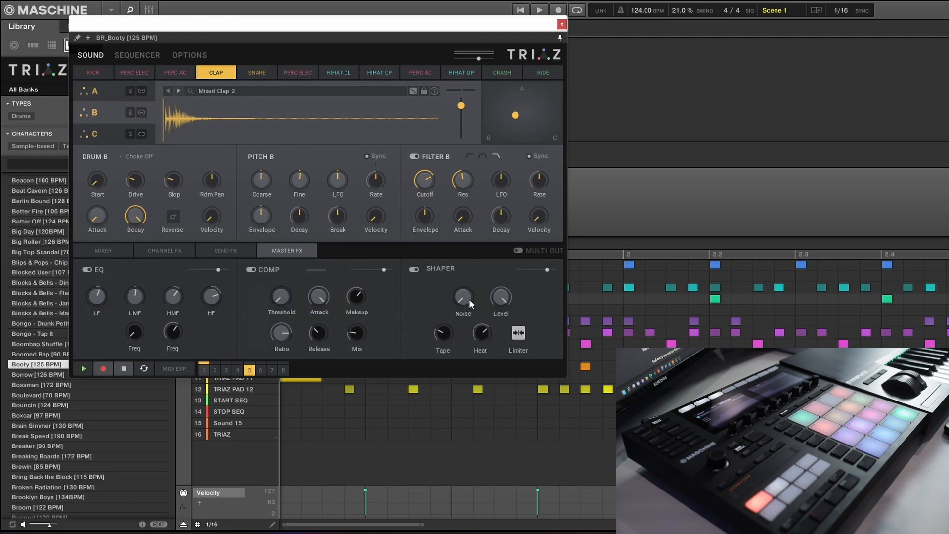
left_click_drag(466, 289, 463, 265)
mouse_move(469, 303)
left_mouse_down()
mouse_move(473, 318)
mouse_move(467, 299)
left_mouse_up()
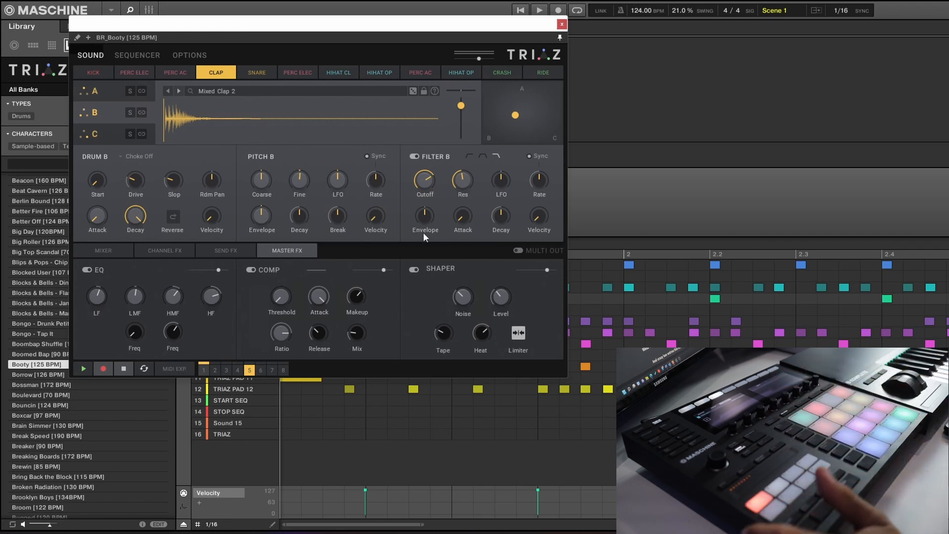
left_click_drag(500, 297, 502, 364)
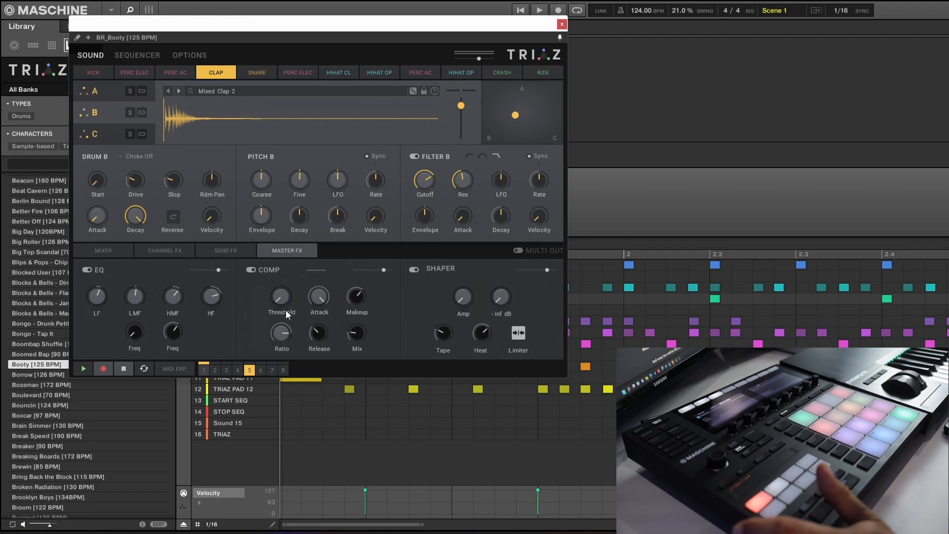